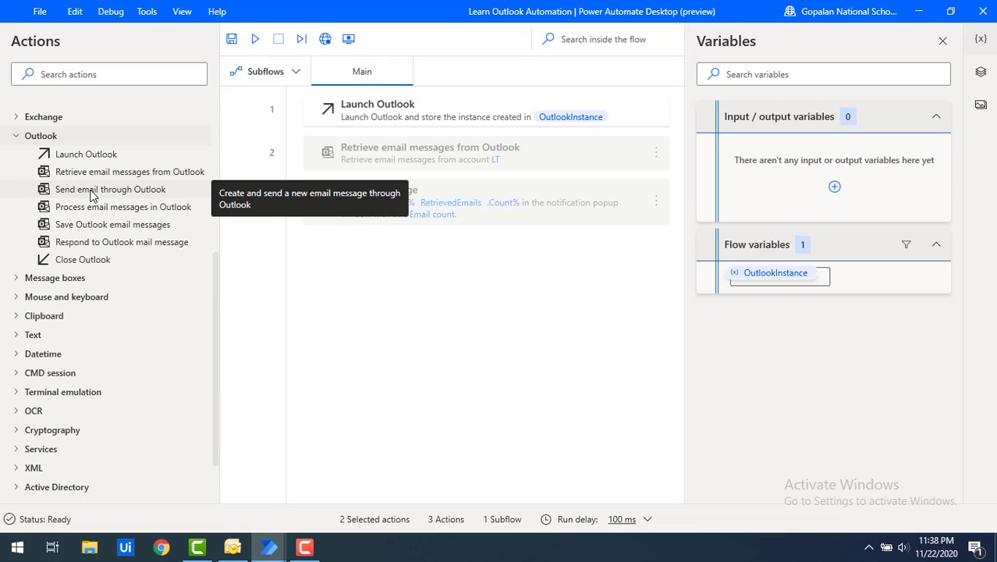
# Drop Send email through Outlook into the flow, then dismiss its dialog without adding it
pyautogui.moveTo(92, 195); pyautogui.dragTo(448, 261)
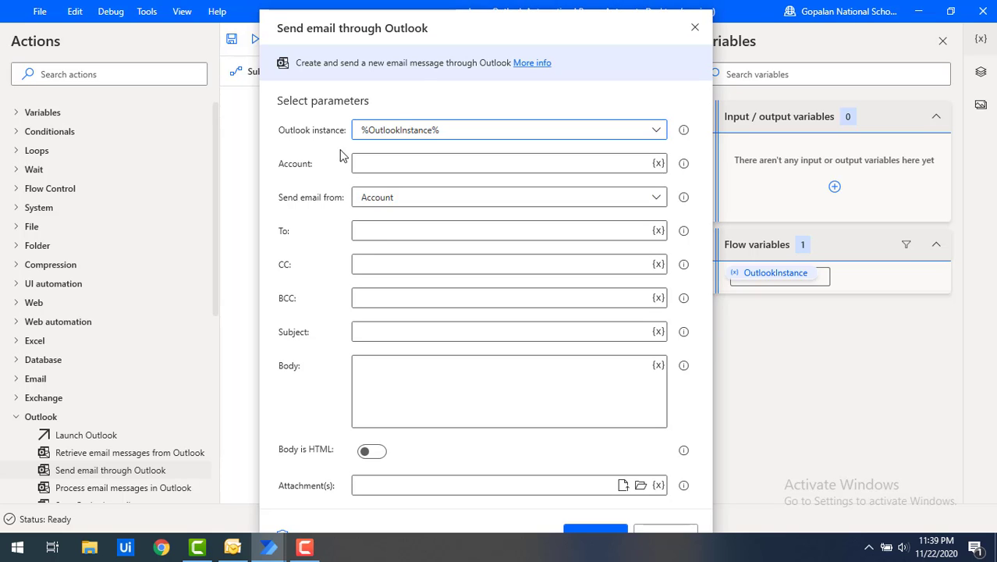
pyautogui.click(695, 28)
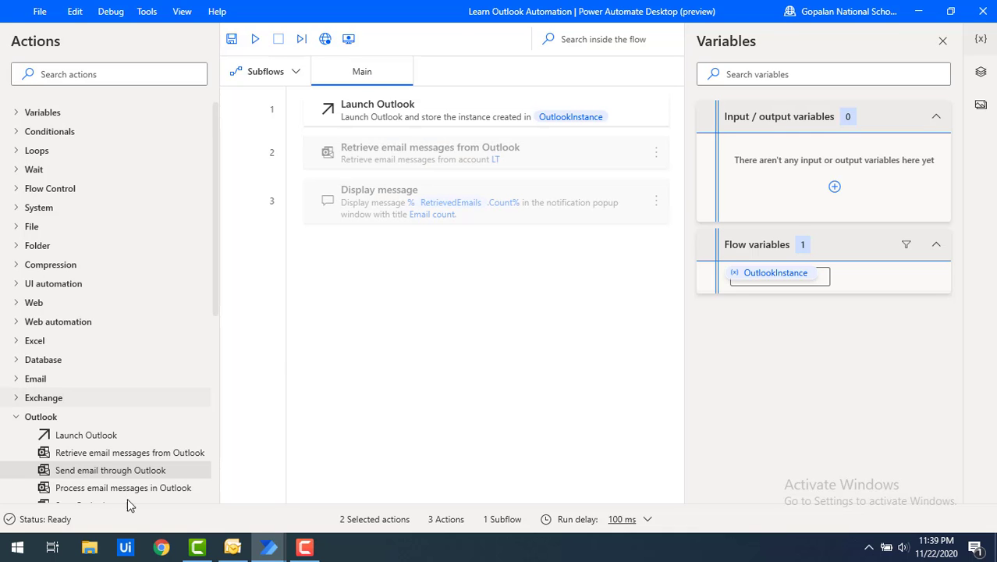
pyautogui.doubleClick(63, 470)
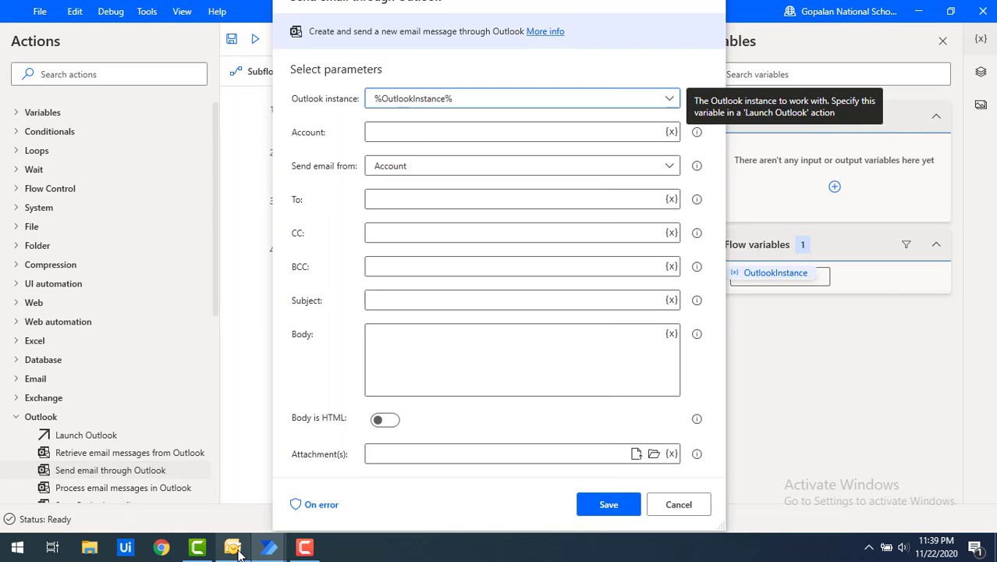
pyautogui.click(234, 548)
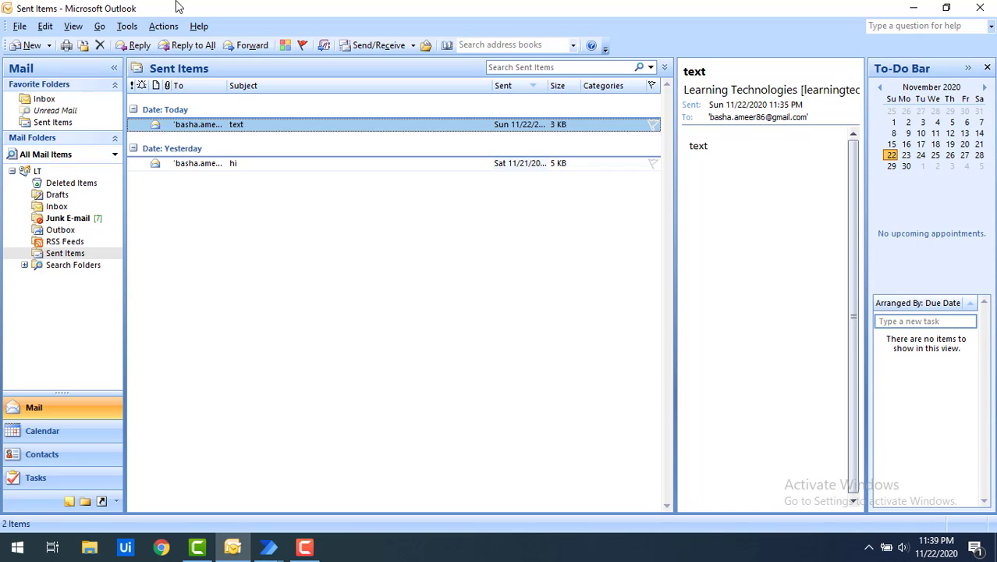
pyautogui.click(126, 25)
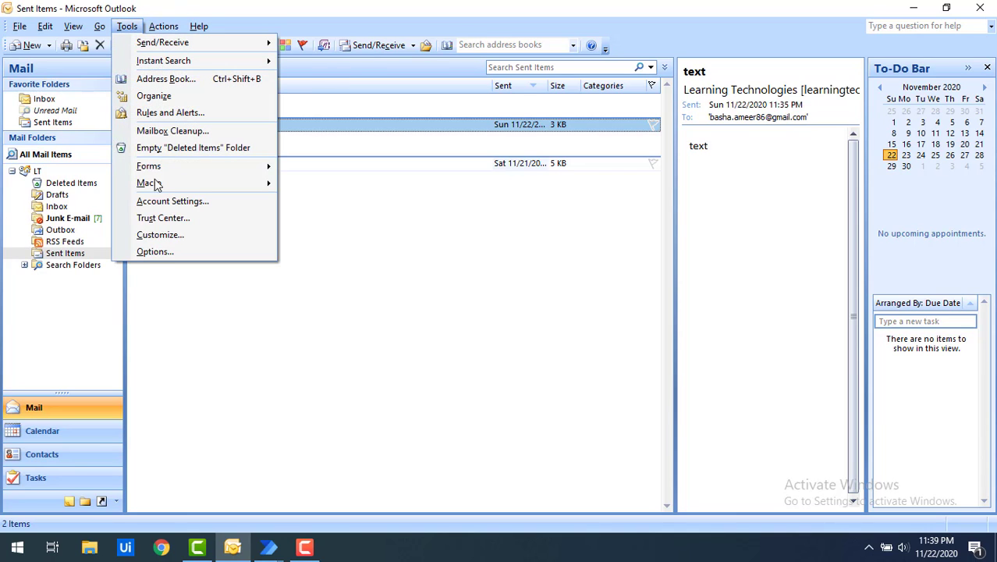
pyautogui.click(150, 252)
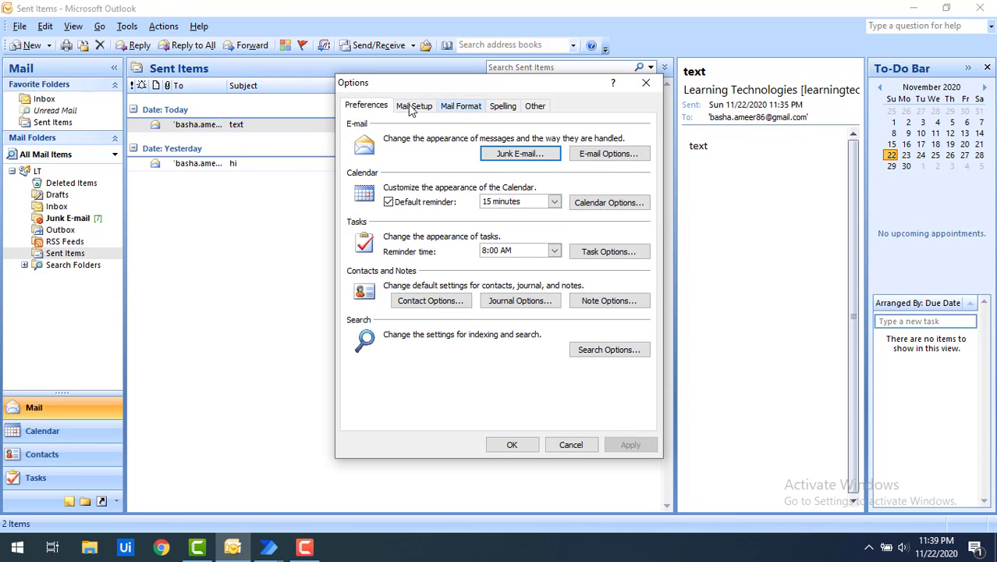
pyautogui.click(411, 107)
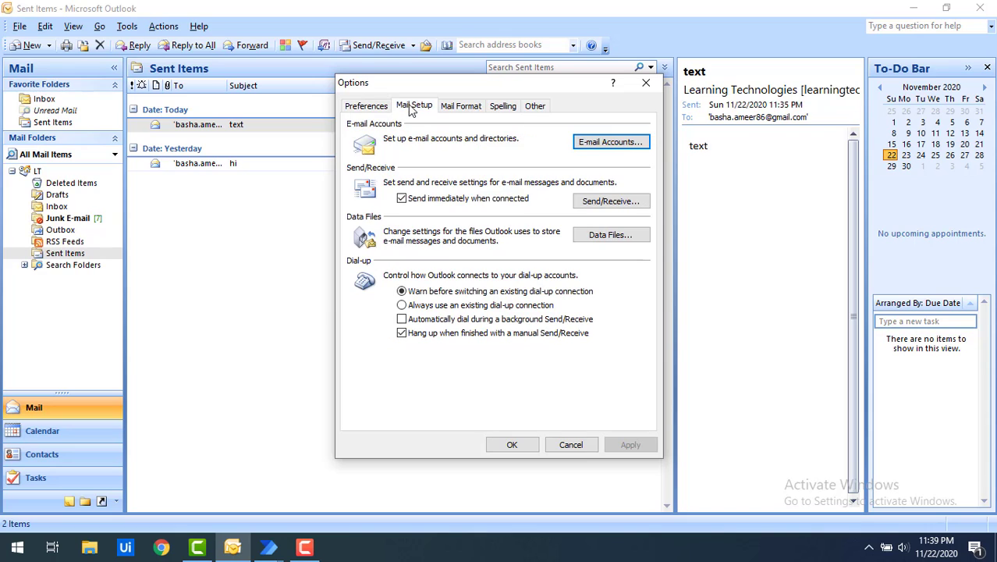
pyautogui.click(621, 144)
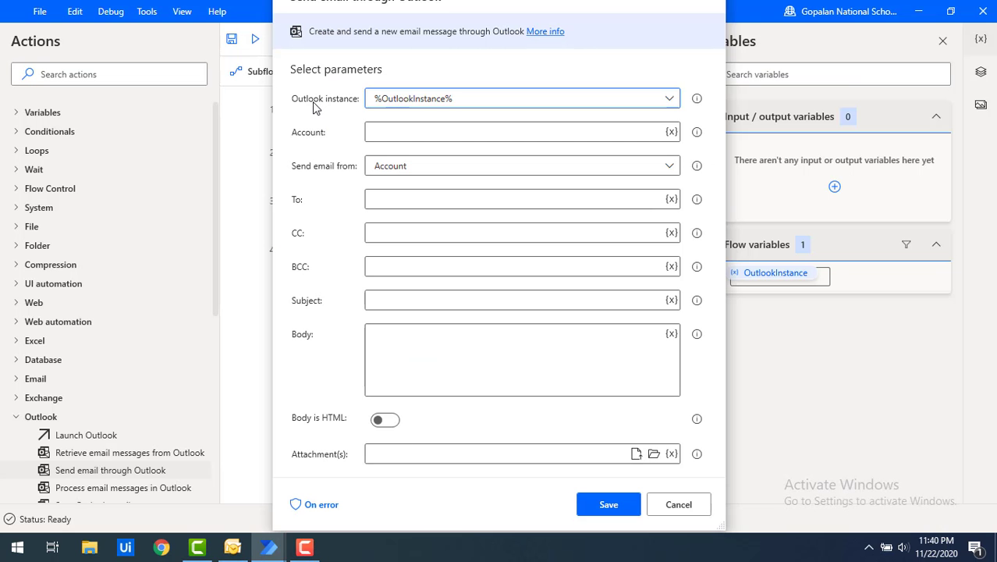
# Enter the sending account's e-mail address and set Send email from to Account
pyautogui.click(412, 134)
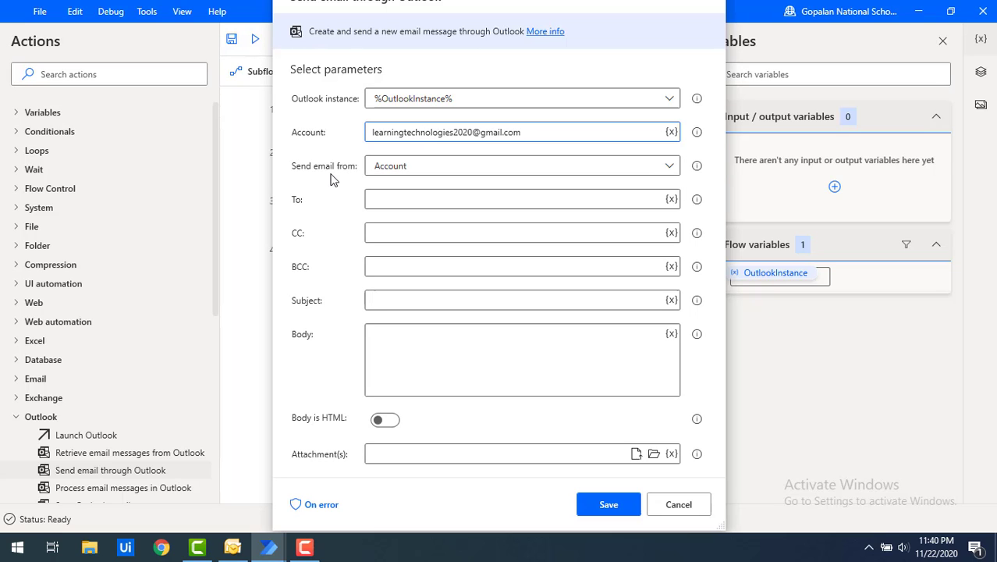
pyautogui.click(408, 170)
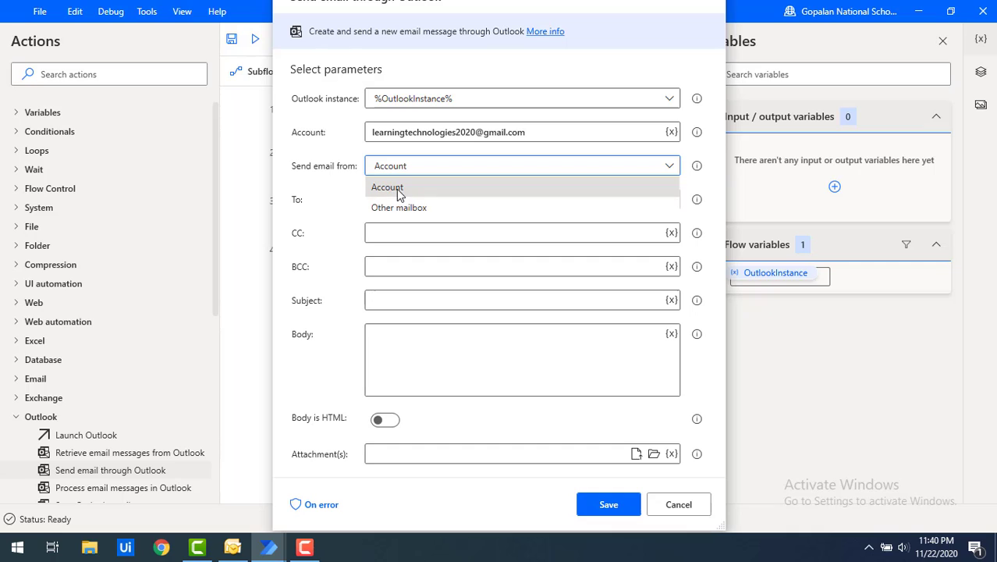
pyautogui.click(397, 191)
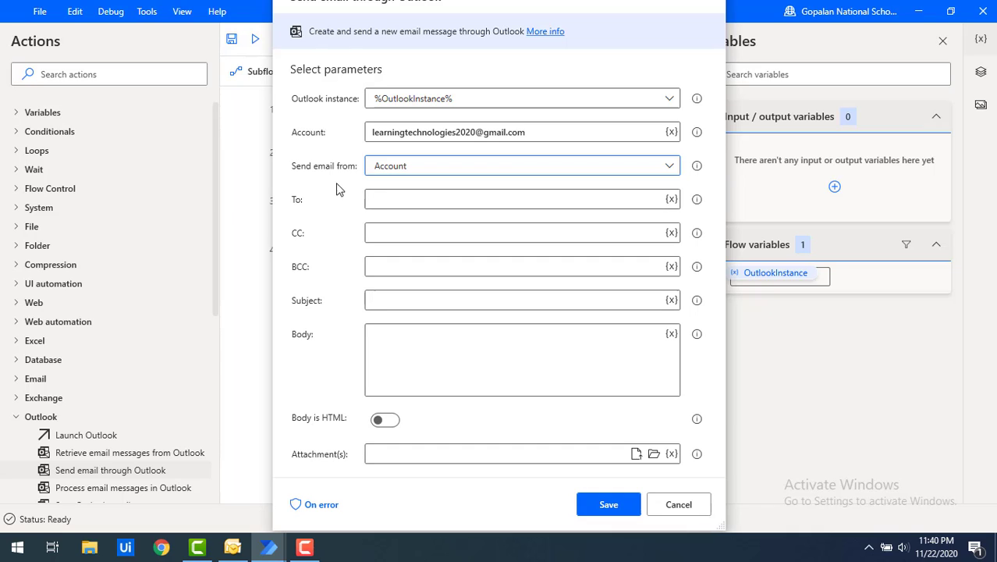
# Try the other mailbox option, revert to Account, then bring Outlook's Sent Items forward
pyautogui.click(383, 168)
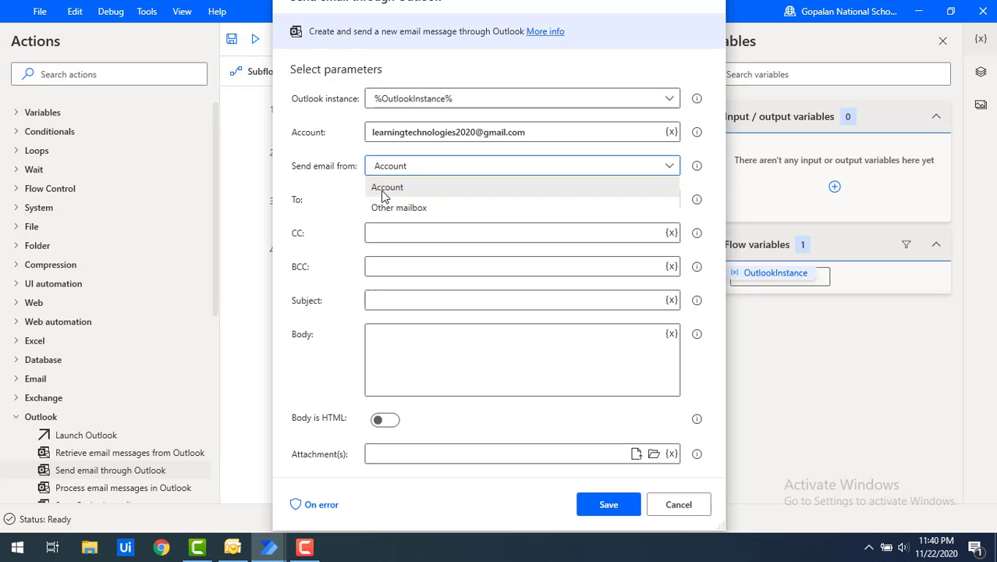
pyautogui.click(391, 208)
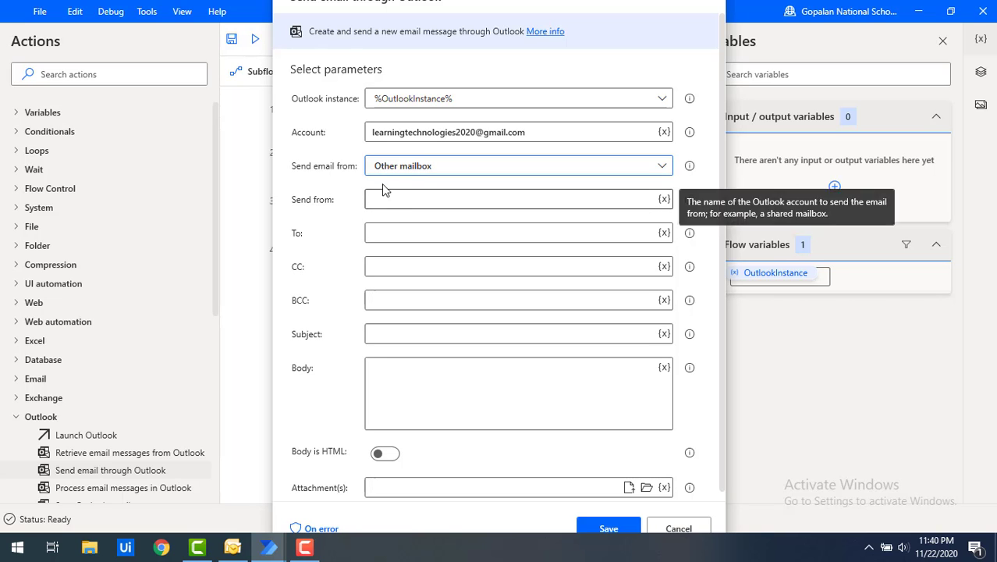
pyautogui.click(392, 172)
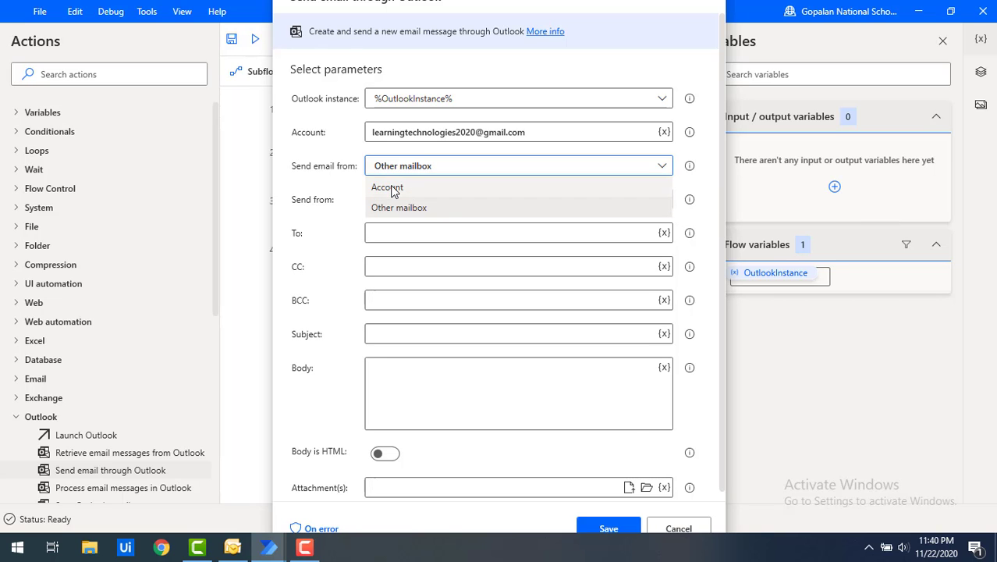
pyautogui.click(386, 188)
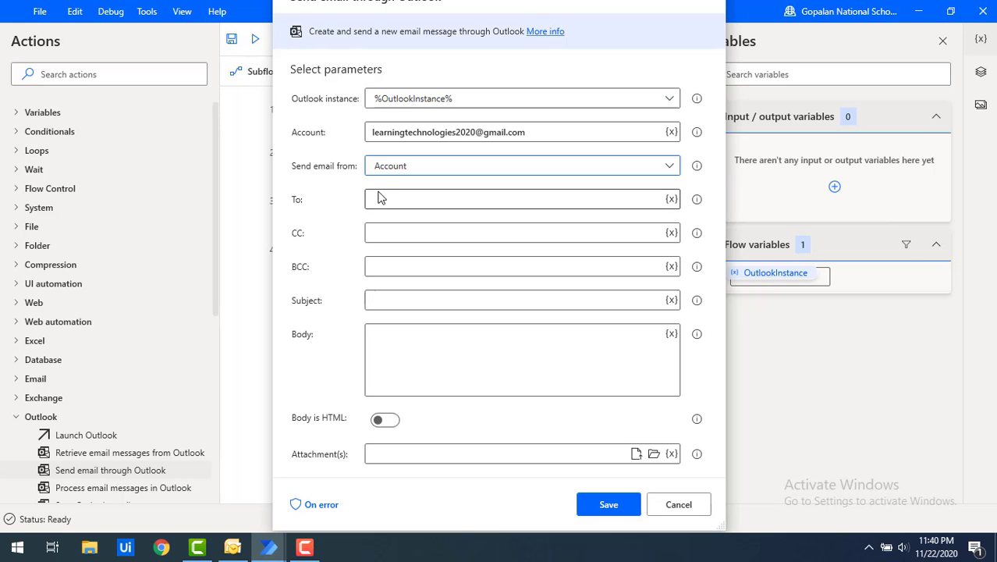
pyautogui.click(407, 198)
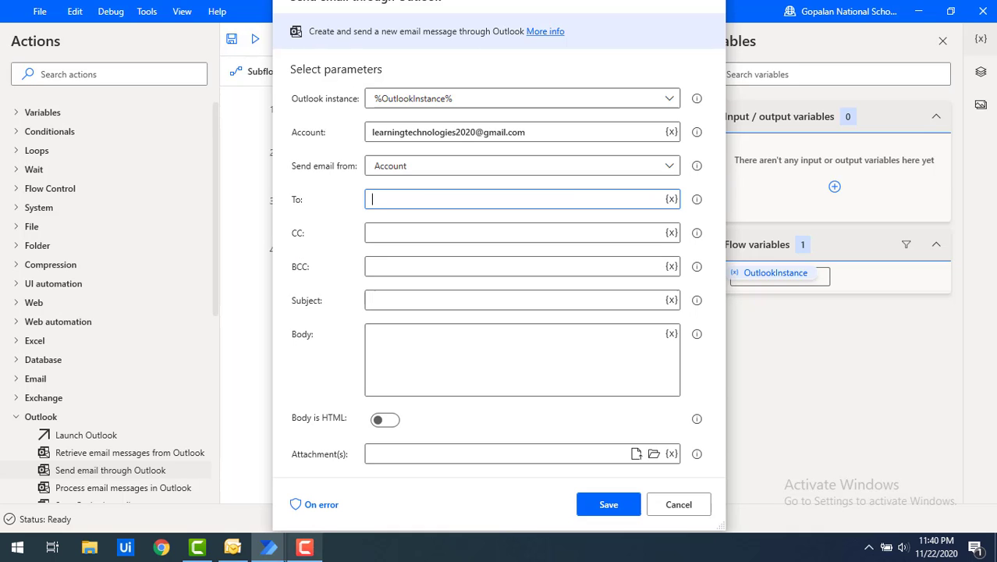
pyautogui.click(232, 550)
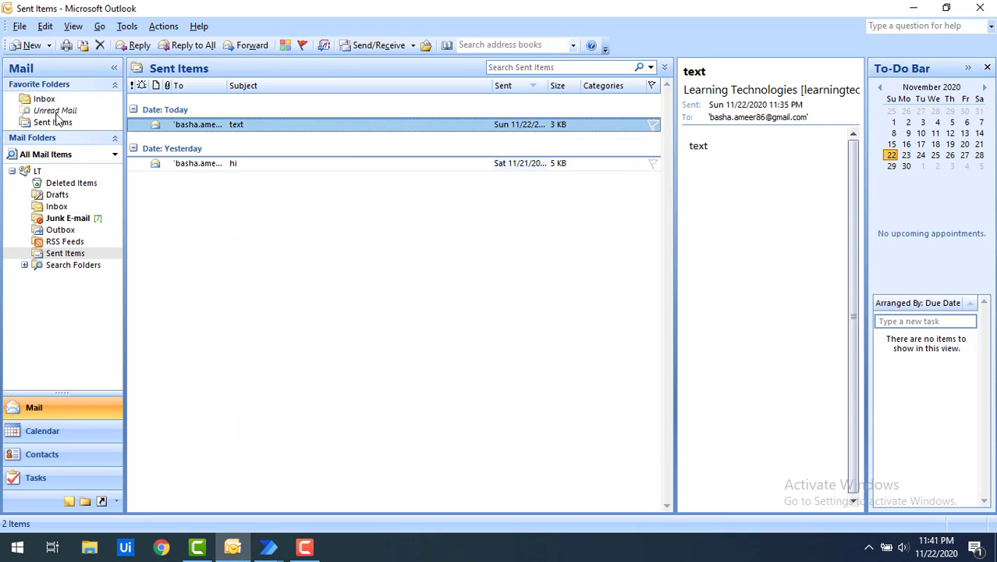
# Start a blank new Outlook message, then return to the Send email through Outlook parameters
pyautogui.click(29, 45)
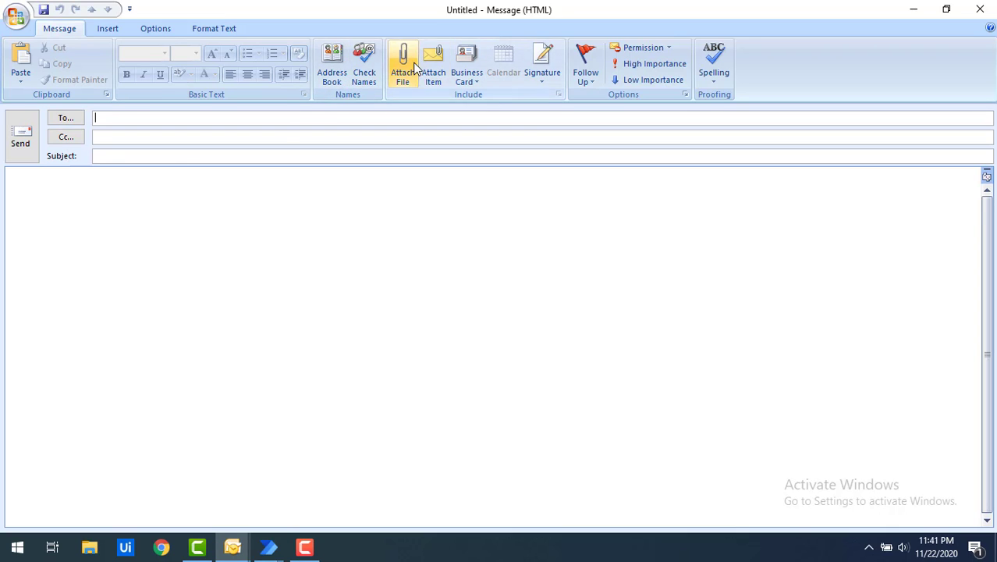
pyautogui.click(341, 241)
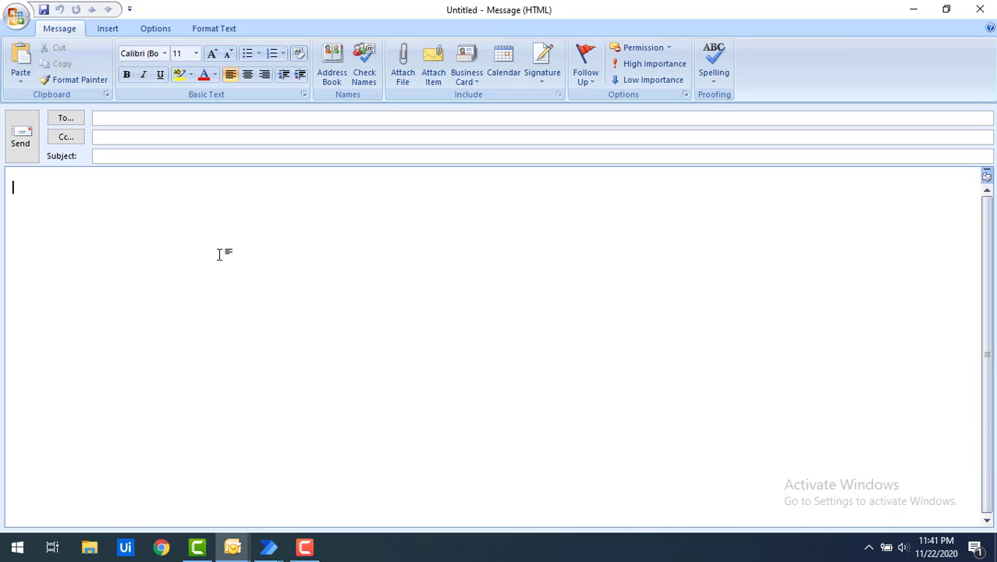
pyautogui.click(268, 547)
pyautogui.click(327, 493)
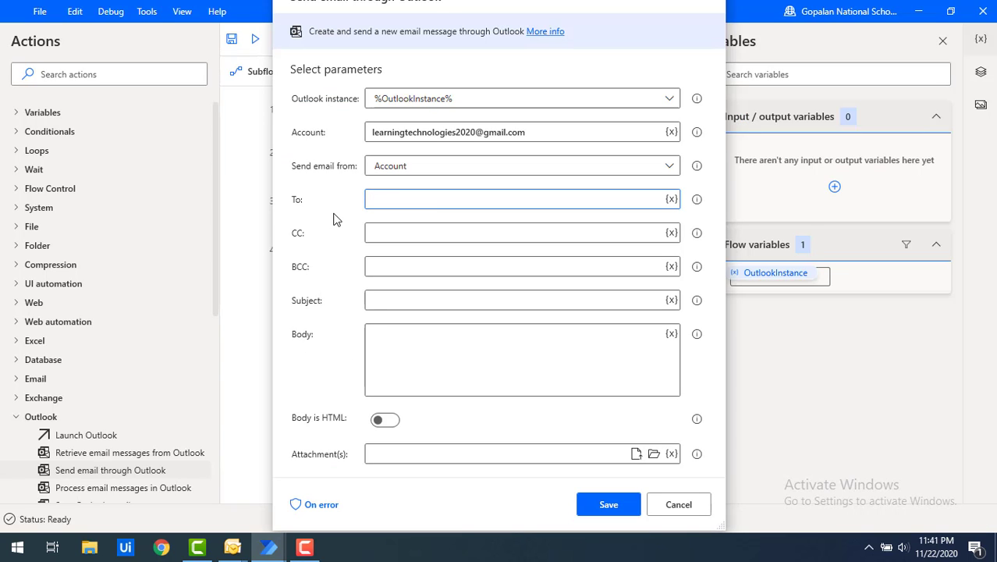
# Enter the recipient's e-mail address in the To field
pyautogui.click(394, 197)
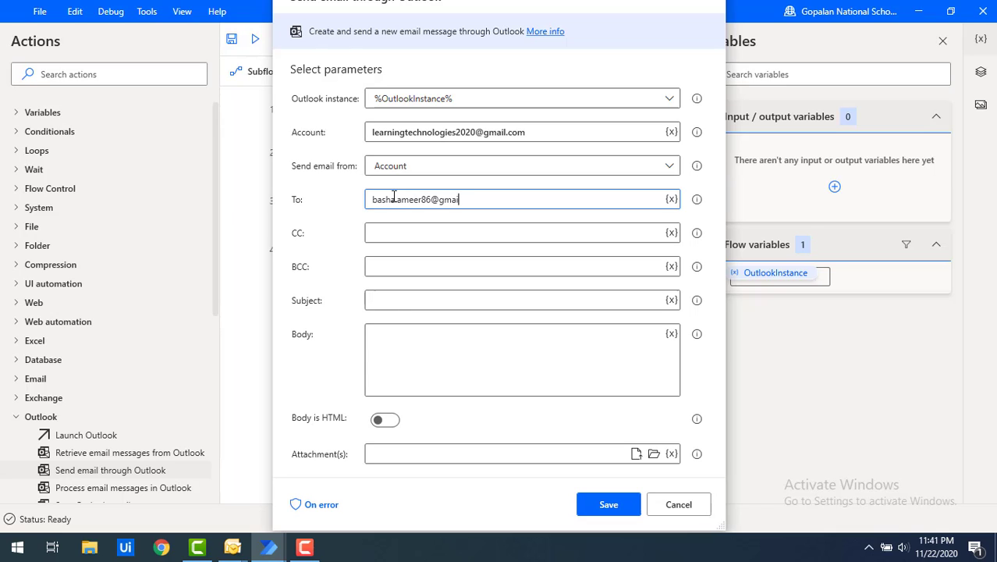
pyautogui.moveTo(482, 200); pyautogui.dragTo(372, 200)
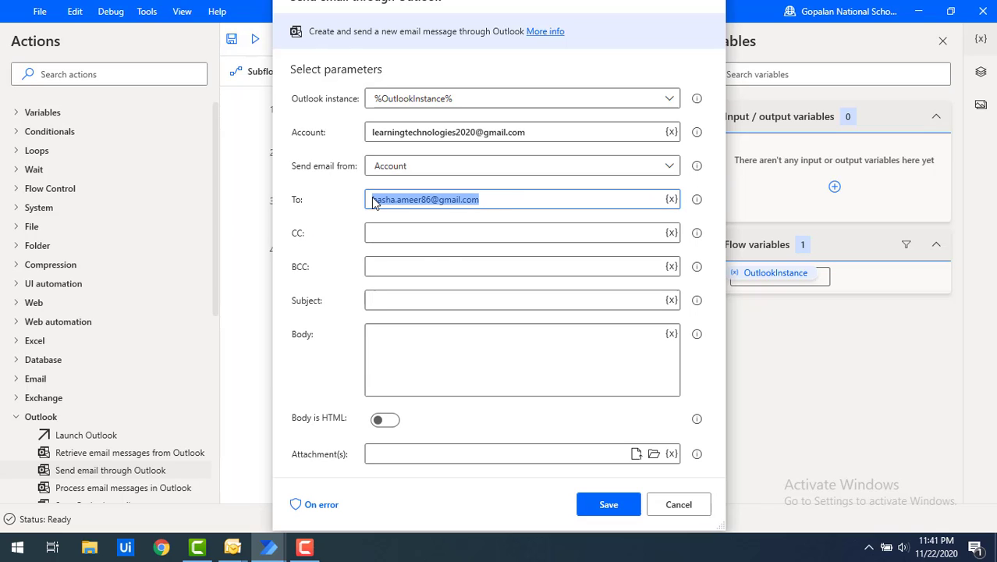
# Copy the sending account's address into CC and BCC, and set subject 'Hello World!!!'
pyautogui.click(454, 235)
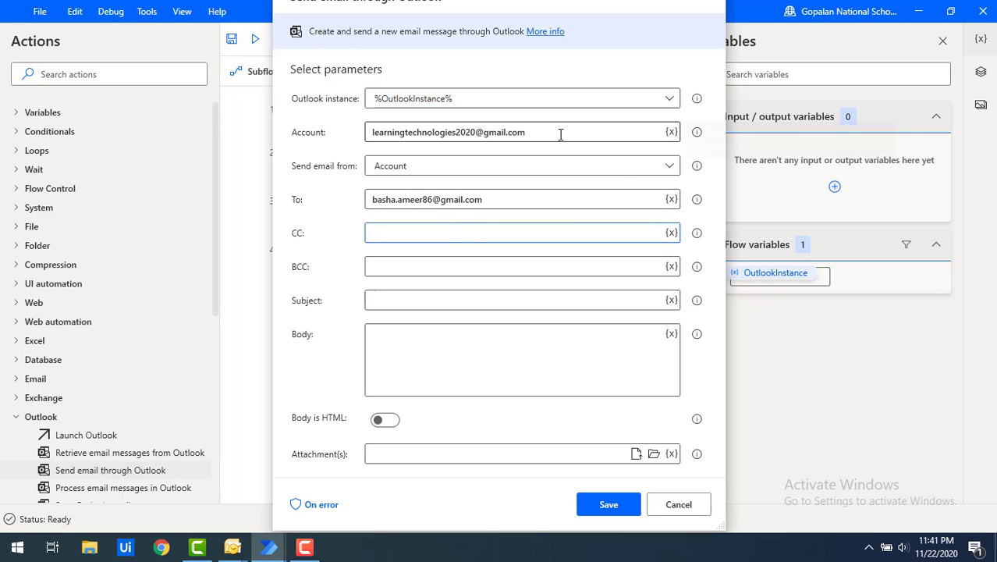
pyautogui.moveTo(559, 132); pyautogui.dragTo(379, 139)
pyautogui.hotkey('ctrl', 'c')
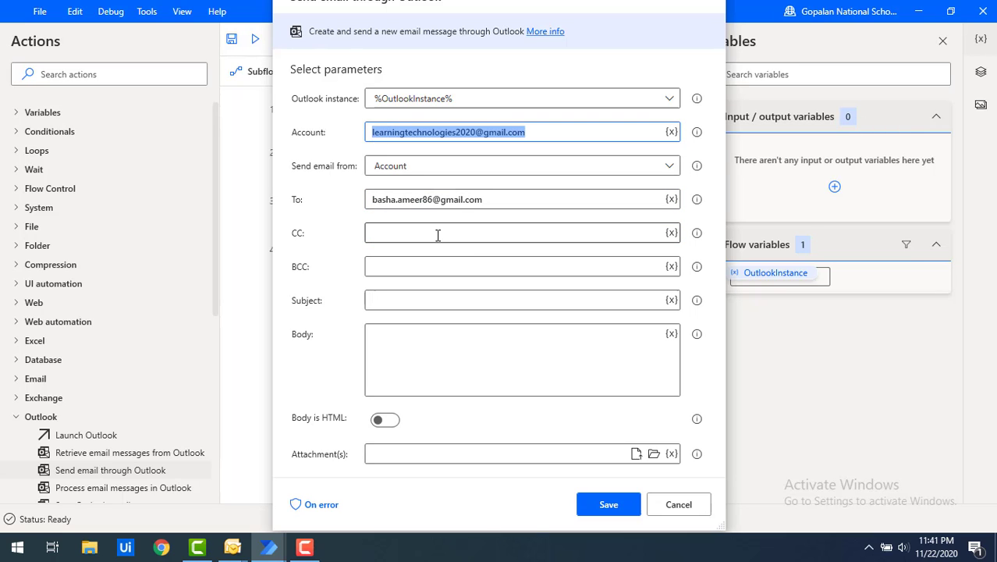
pyautogui.click(437, 234)
pyautogui.hotkey('ctrl', 'v')
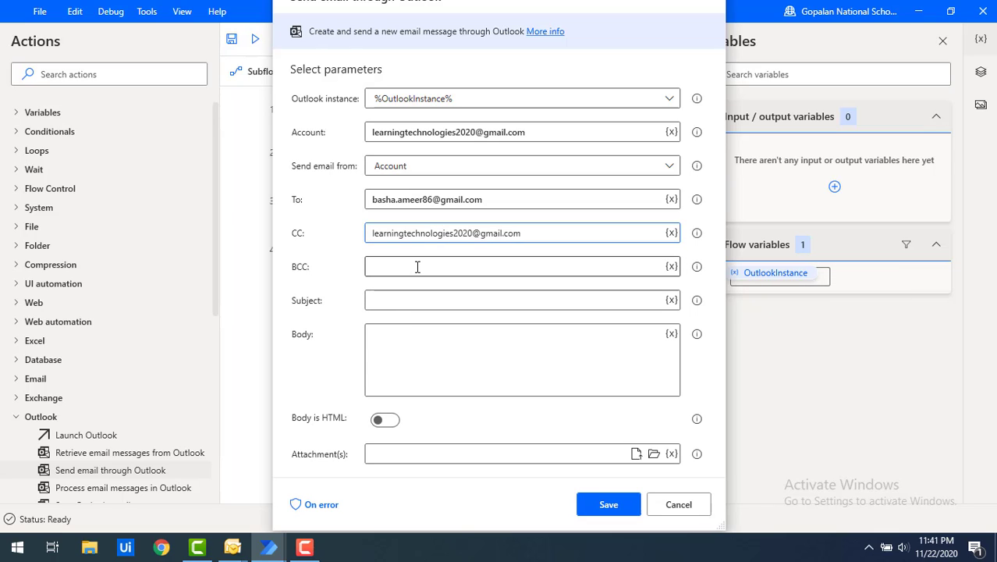
pyautogui.click(416, 266)
pyautogui.hotkey('ctrl', 'v')
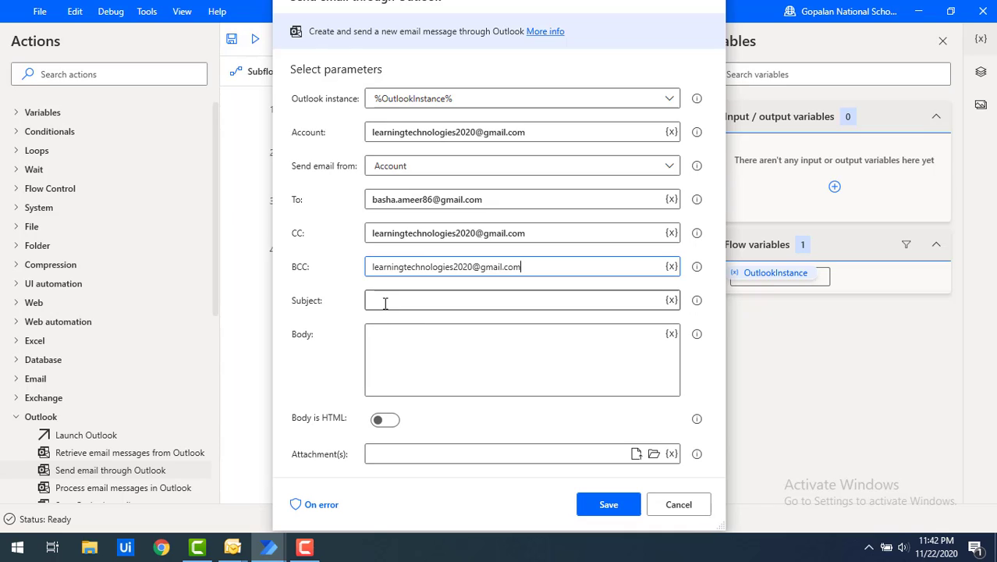
pyautogui.click(420, 305)
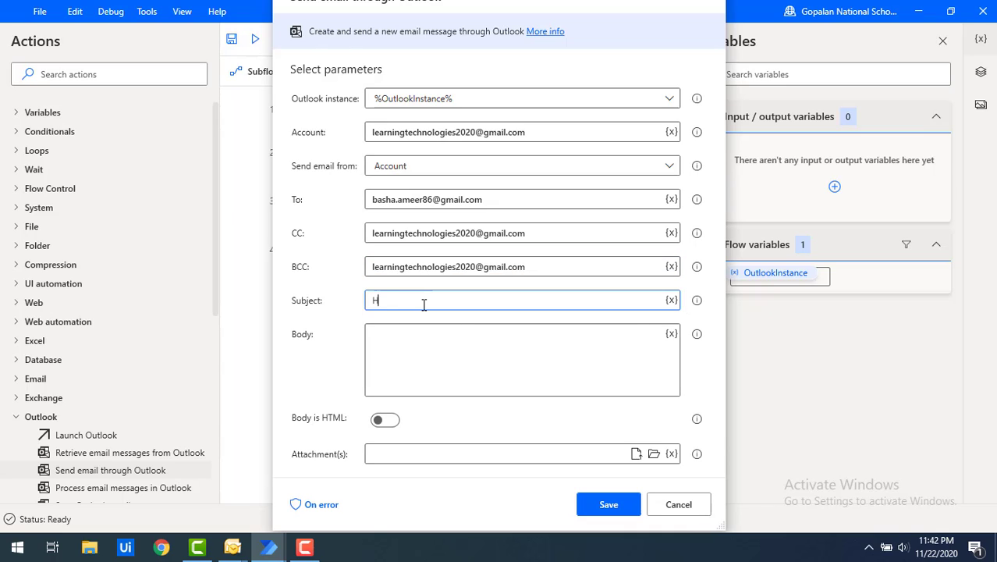
pyautogui.write('Hello World!!!')
# Write body 'Hi, / Welcome to learning Technologies / <html></html>' and turn on Body is HTML
pyautogui.click(388, 348)
pyautogui.write('Hi,')
pyautogui.press('Return')
pyautogui.write('Welcome to learning Technologies')
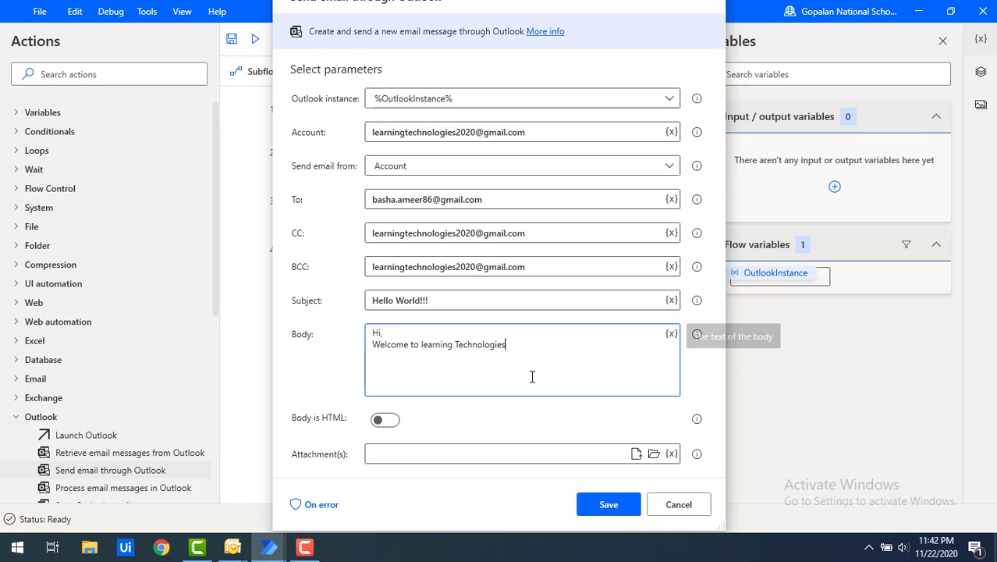
pyautogui.press('Return')
pyautogui.write('<htm')
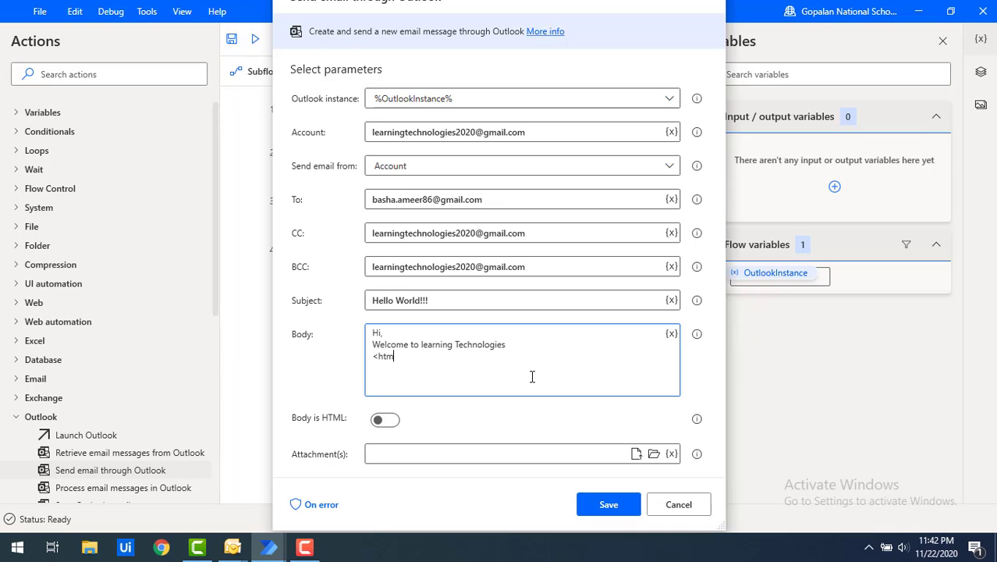
pyautogui.write('l></html>')
pyautogui.moveTo(437, 357); pyautogui.dragTo(369, 359)
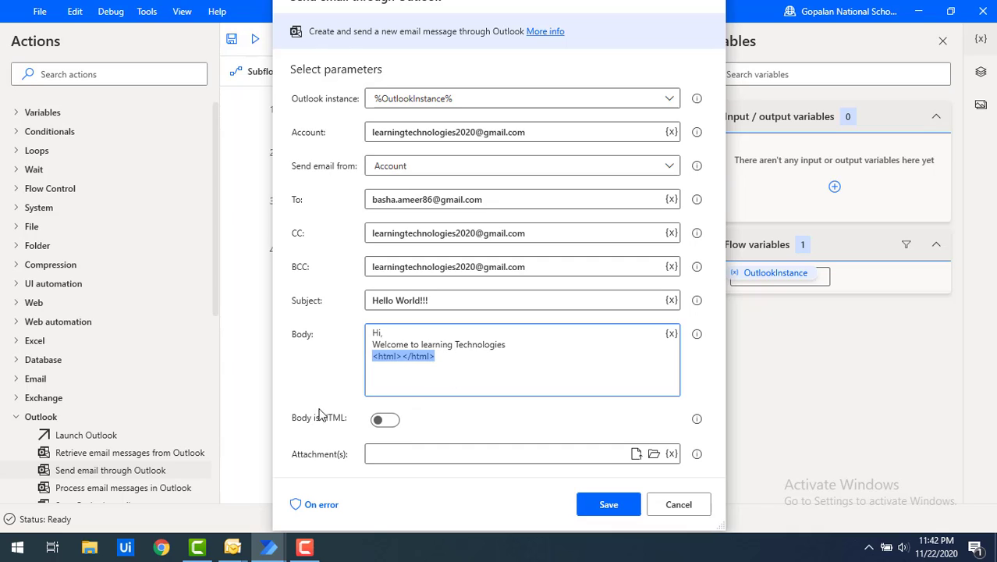
pyautogui.click(387, 420)
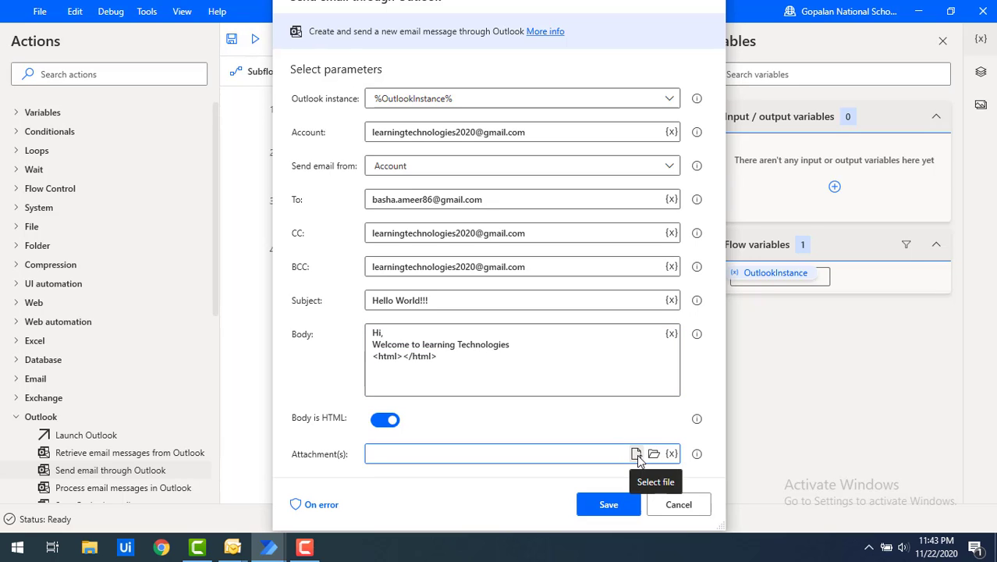
# Attach a PDF bill from the Desktop\Attachements folder to the email
pyautogui.click(635, 454)
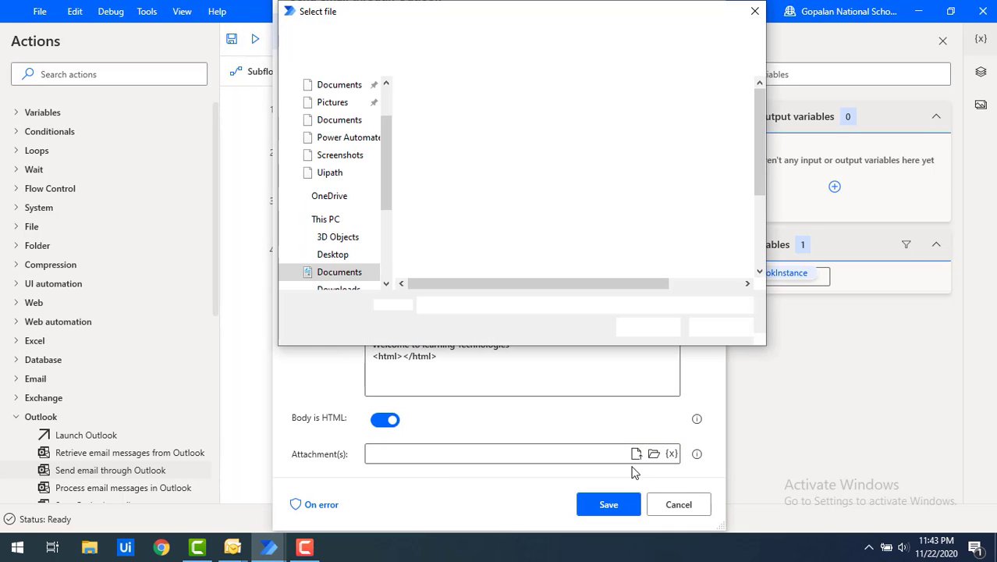
pyautogui.click(335, 86)
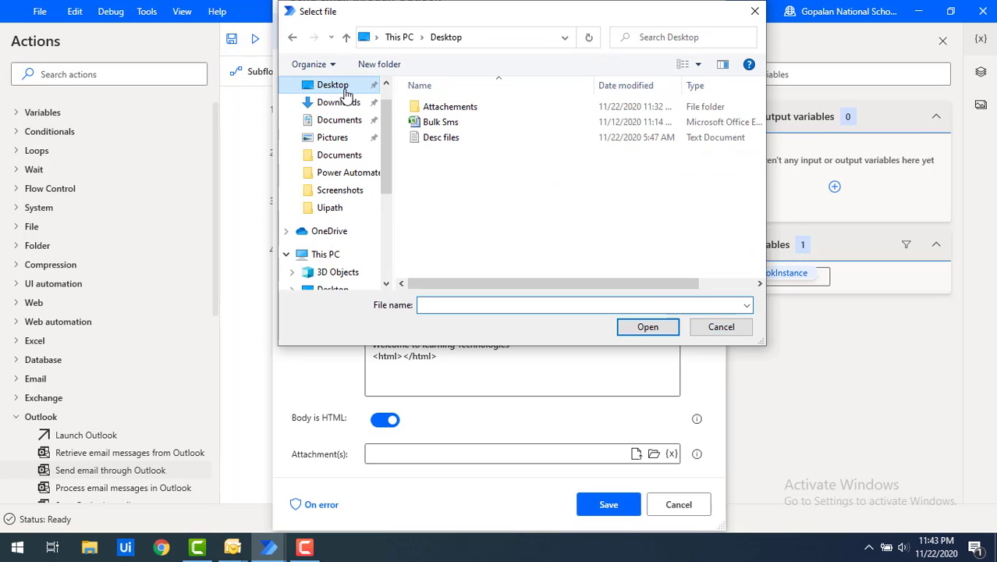
pyautogui.doubleClick(448, 109)
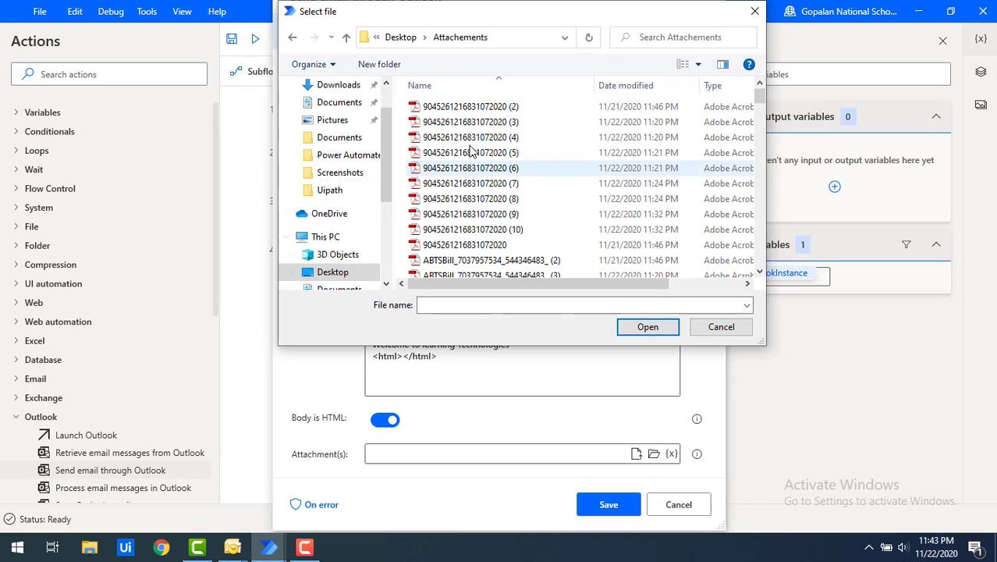
pyautogui.scroll(-2, 473, 242)
pyautogui.scroll(-3, 474, 242)
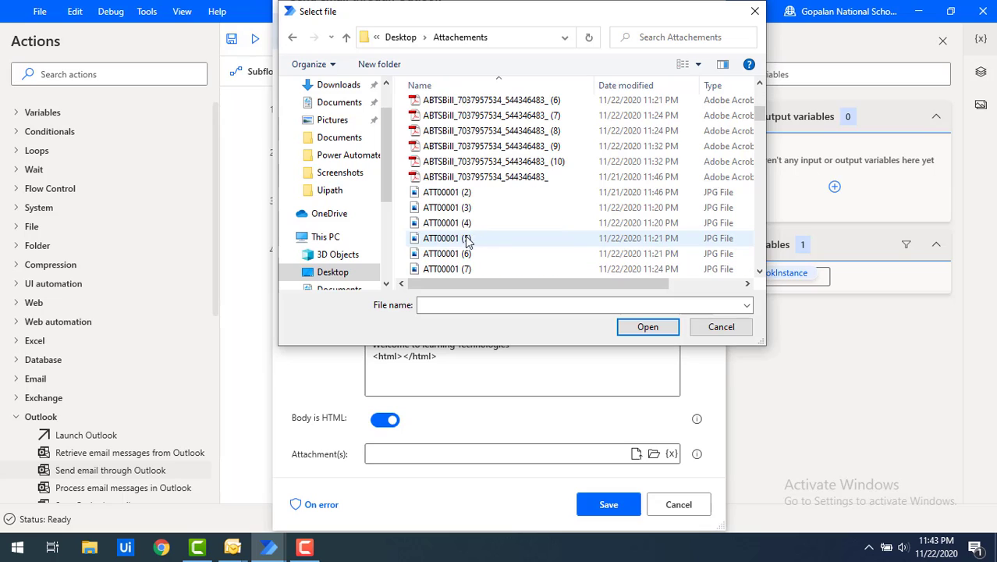
pyautogui.click(511, 162)
pyautogui.doubleClick(512, 163)
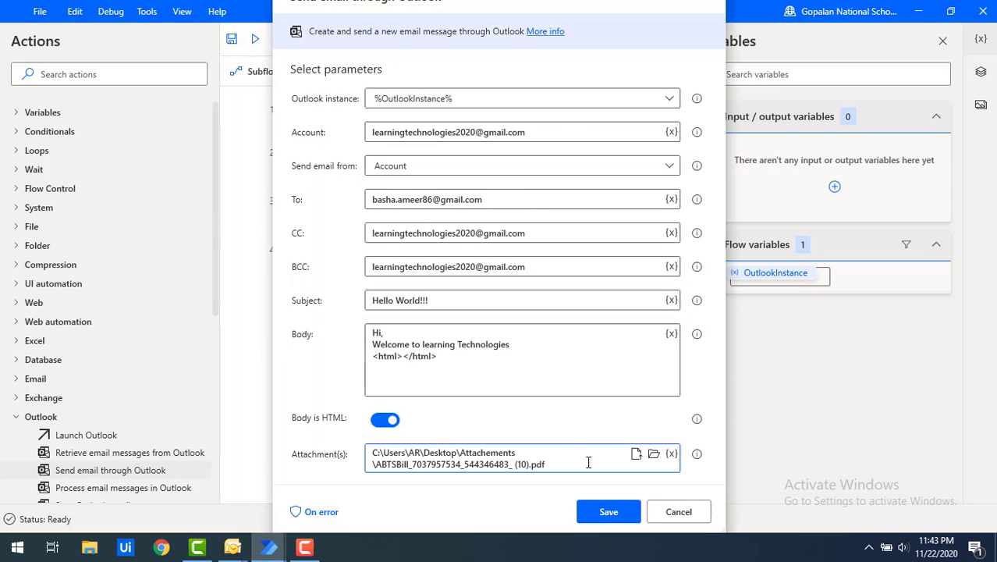
# Try attaching the whole Attachements folder, go back to the single-file option, and save the step
pyautogui.click(655, 456)
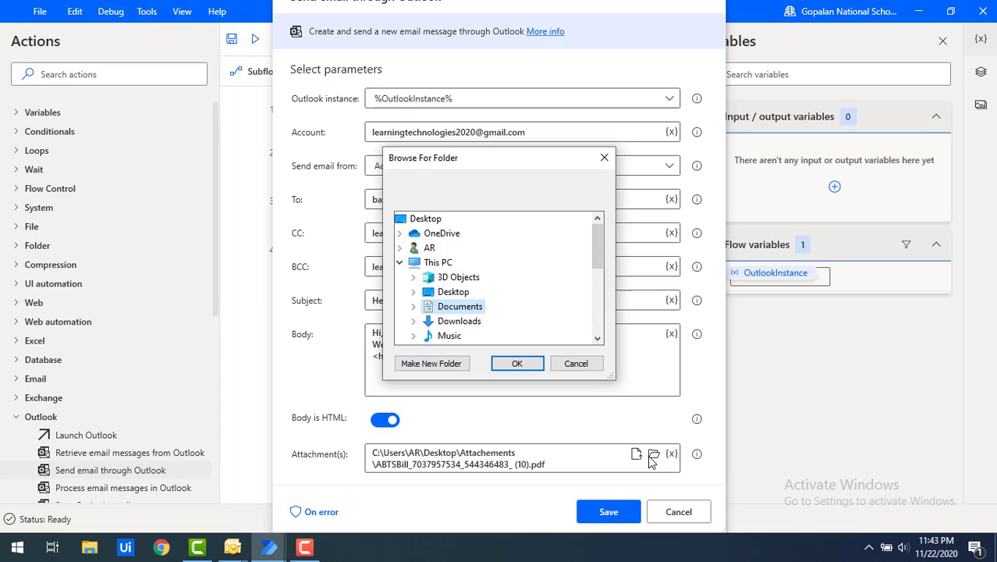
pyautogui.click(414, 292)
pyautogui.click(476, 306)
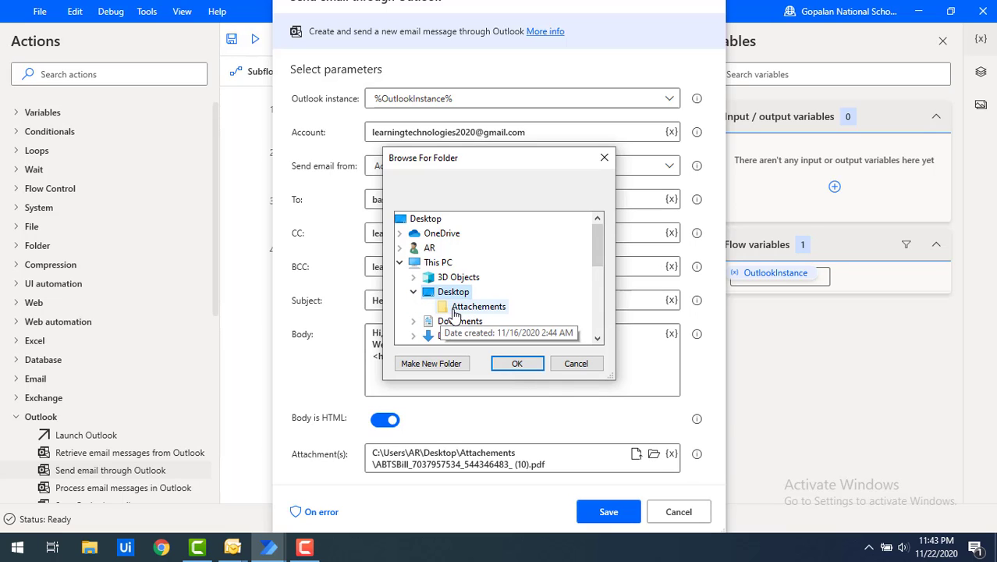
pyautogui.click(516, 371)
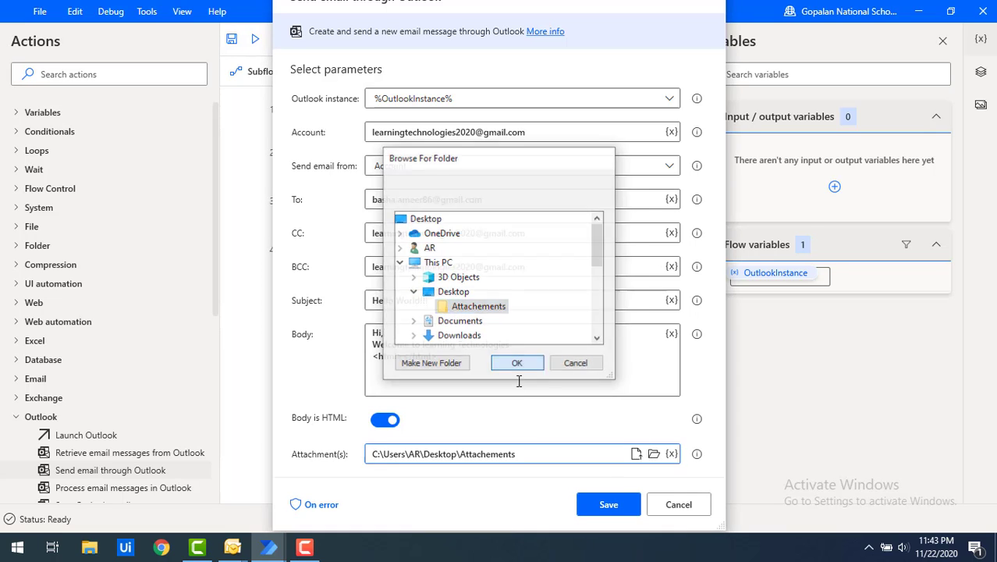
pyautogui.click(635, 454)
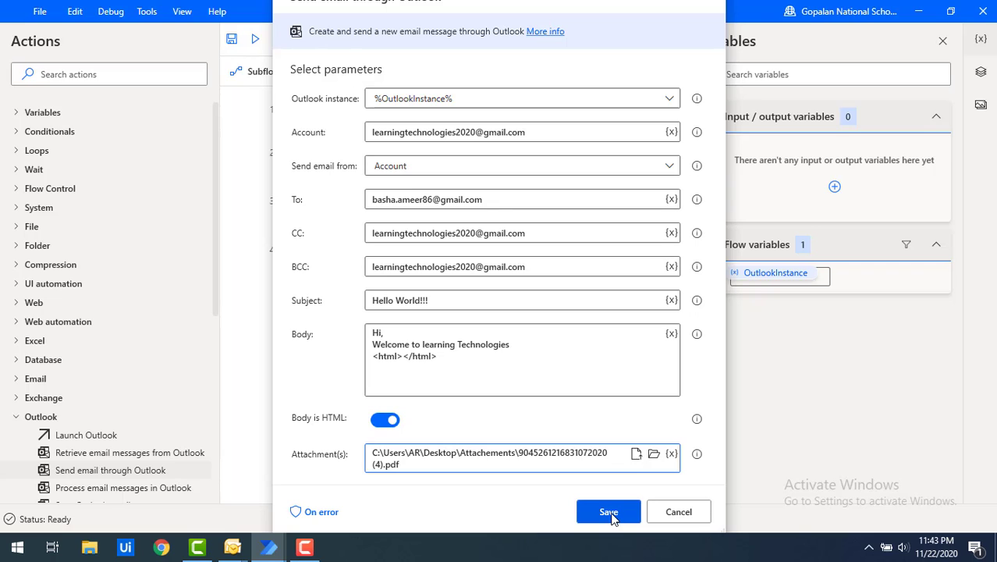
pyautogui.click(608, 512)
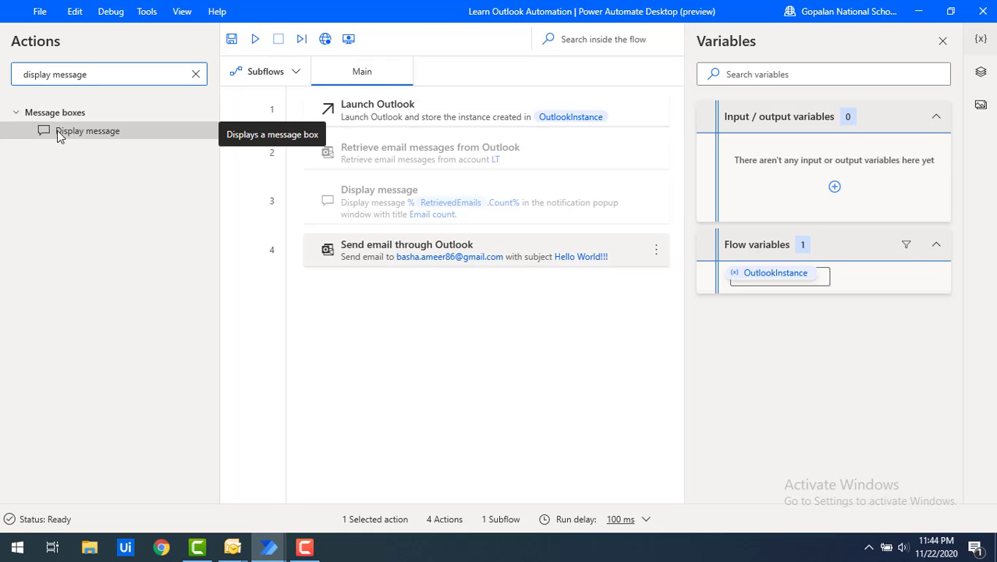
# Add a Display message step titled 'Outlook Action' showing 'Email Sent Successfully' after step 4
pyautogui.moveTo(59, 136); pyautogui.dragTo(438, 269)
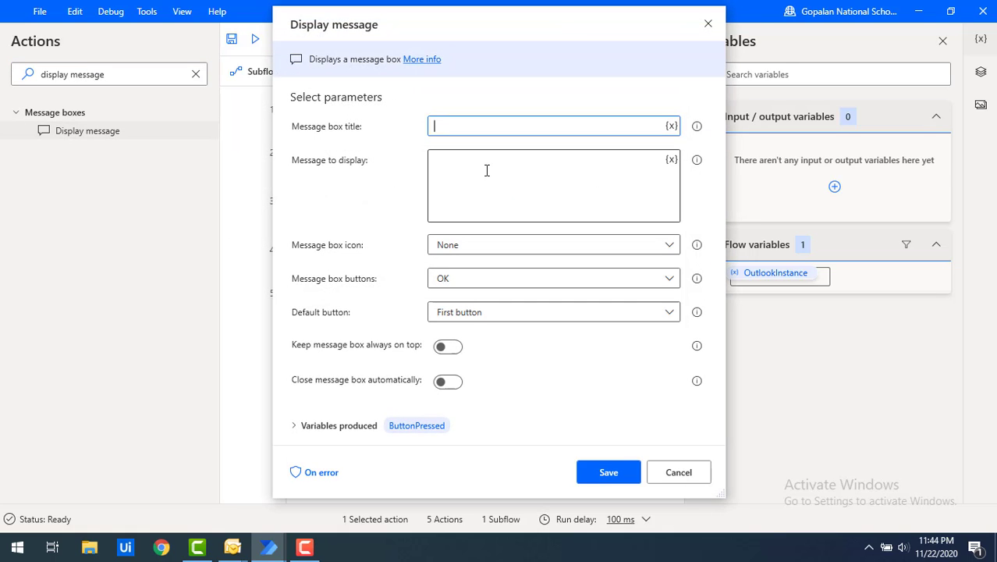
pyautogui.write('Outylook Action')
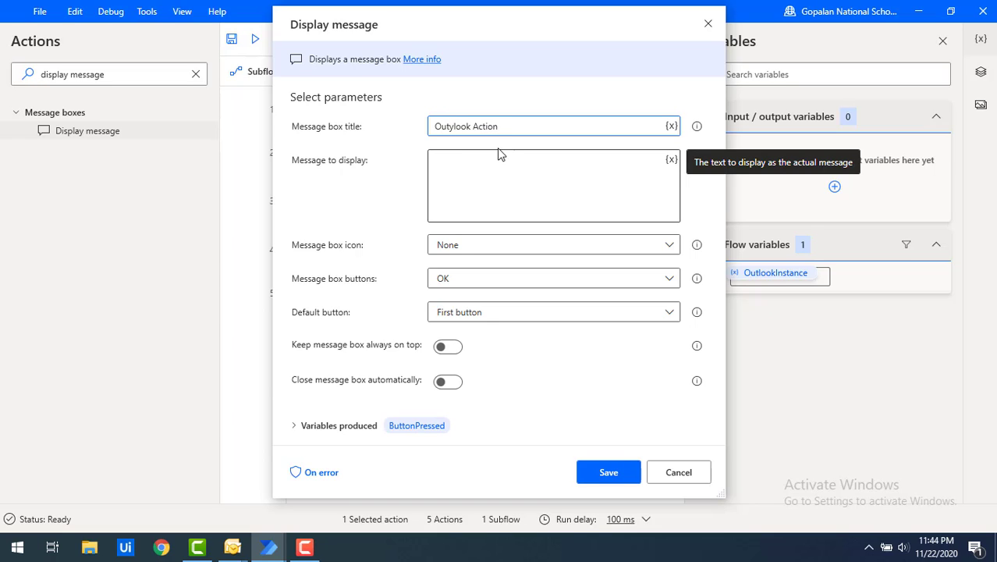
pyautogui.click(445, 127)
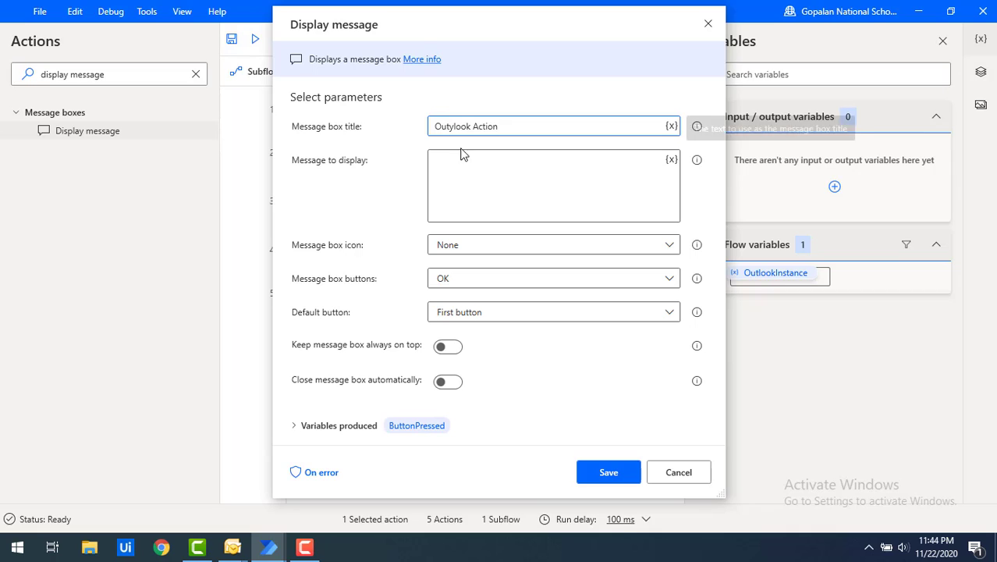
pyautogui.press('Right')
pyautogui.press('BackSpace')
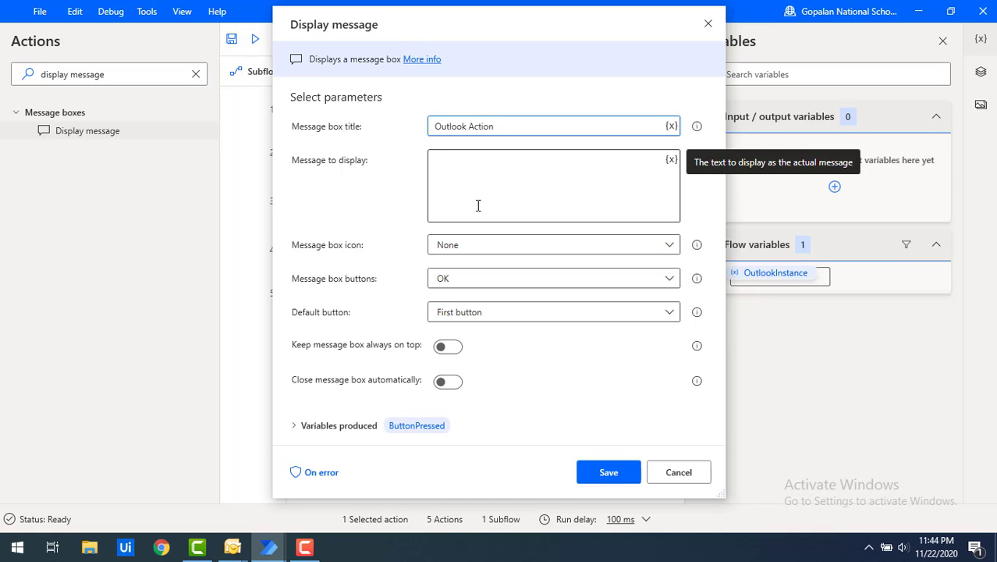
pyautogui.click(477, 188)
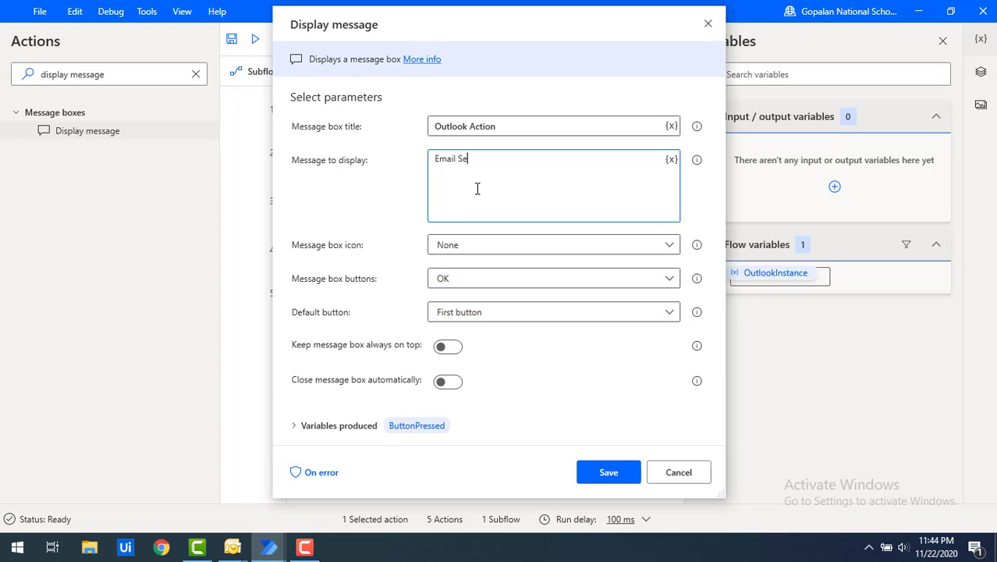
pyautogui.write('Email Sent Successfully')
pyautogui.click(603, 468)
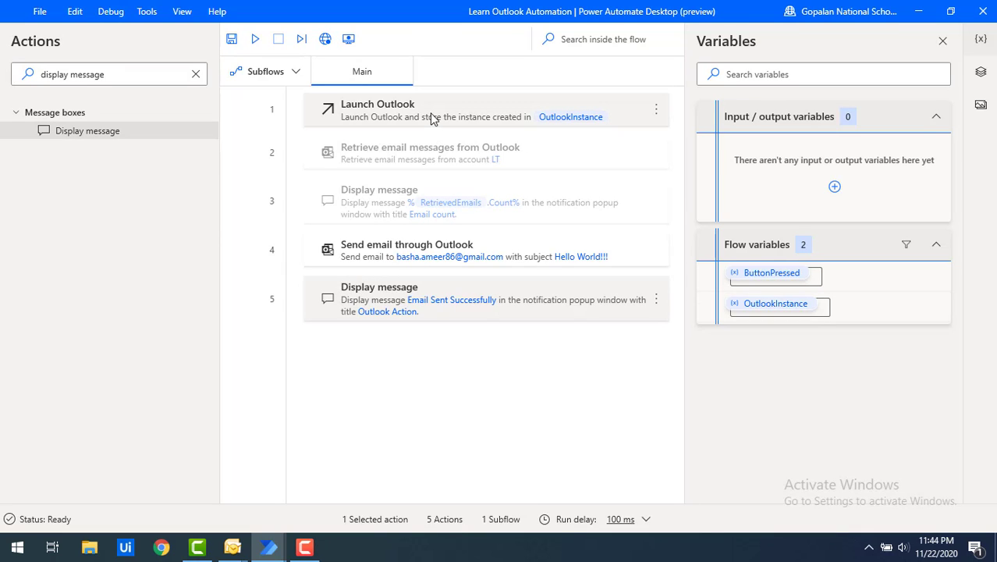
# Search 'close outlook', add Close Outlook on %OutlookInstance% as step 6, then show Outlook's Sent Items
pyautogui.click(145, 75)
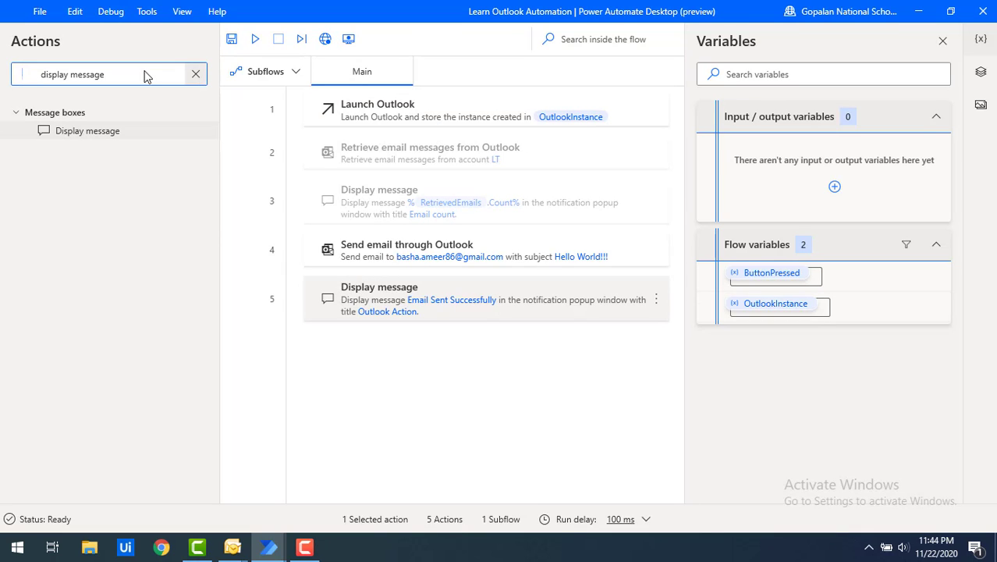
pyautogui.hotkey('ctrl', 'a')
pyautogui.press('BackSpace')
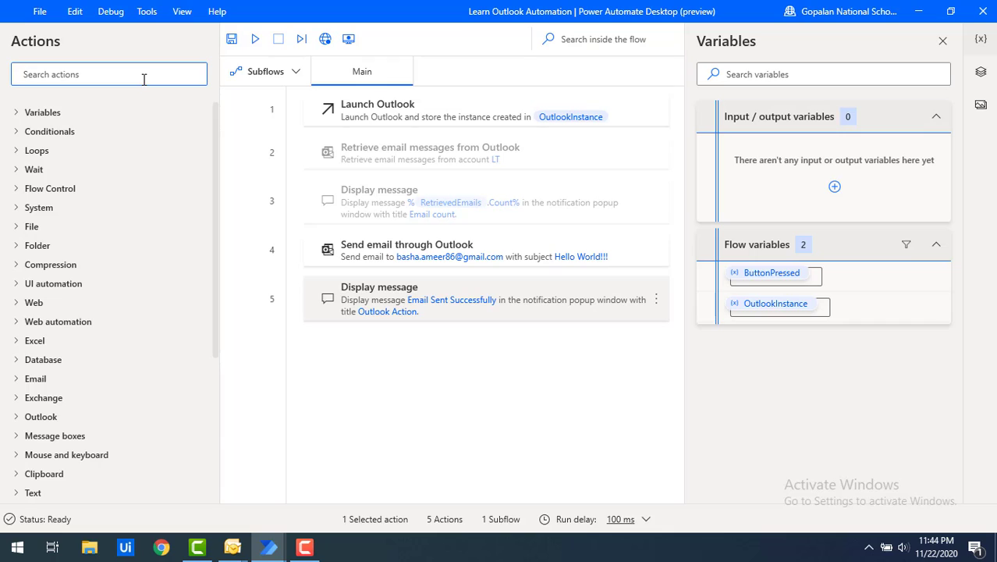
pyautogui.write('close o')
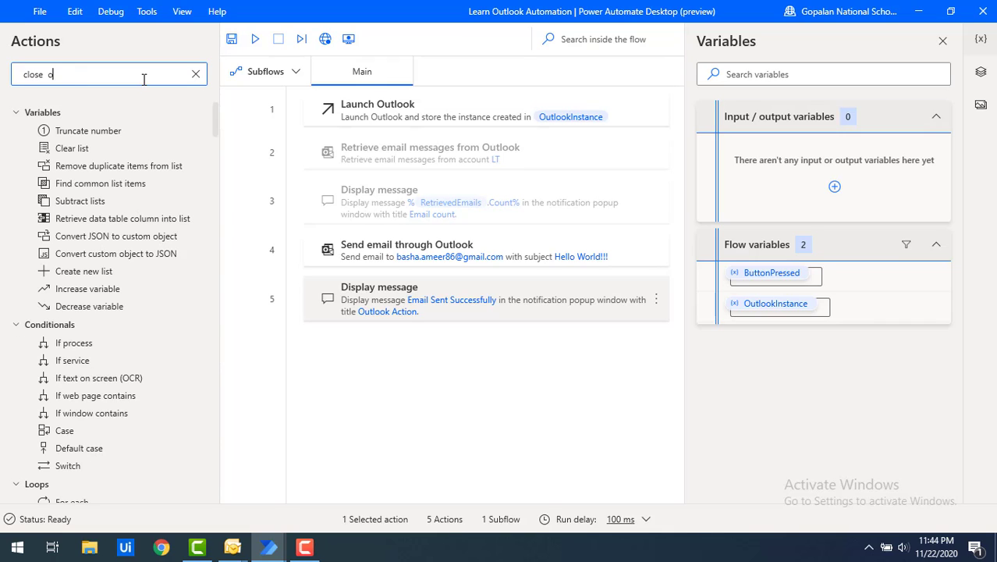
pyautogui.write('utlook')
pyautogui.press('Left')
pyautogui.press('Left')
pyautogui.press('Left')
pyautogui.press('Left')
pyautogui.press('Left')
pyautogui.press('Left')
pyautogui.press('Left')
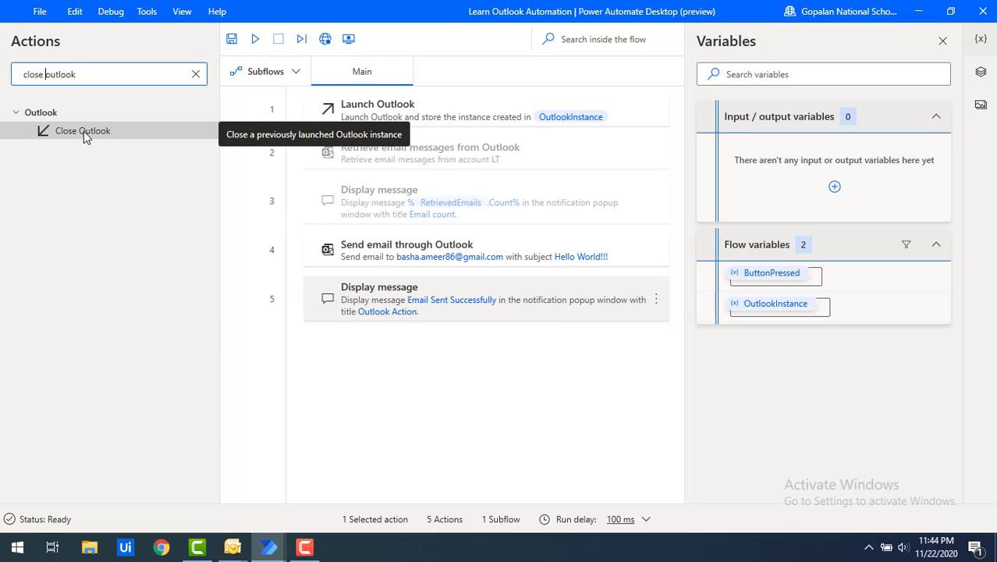
pyautogui.moveTo(83, 131); pyautogui.dragTo(371, 351)
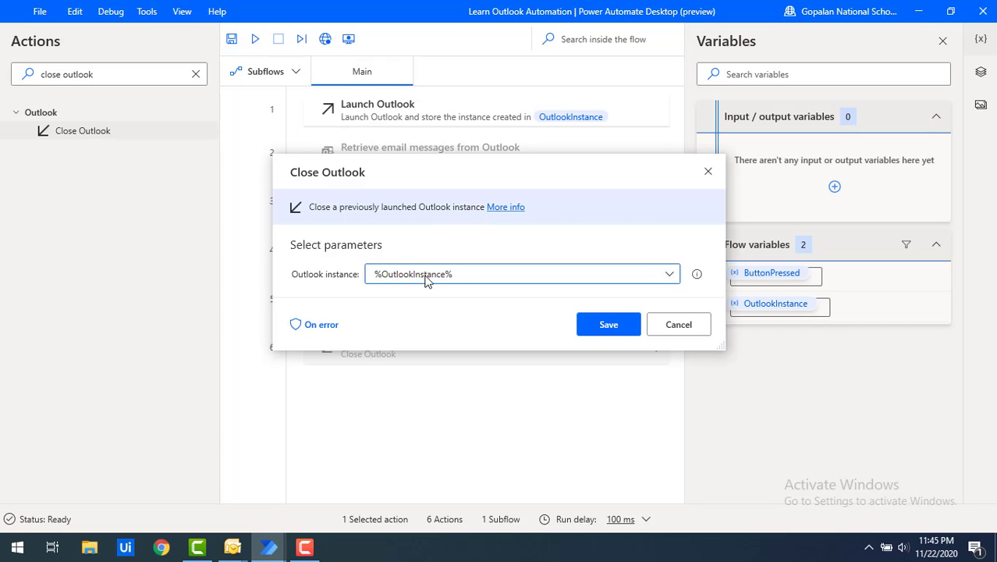
pyautogui.click(622, 333)
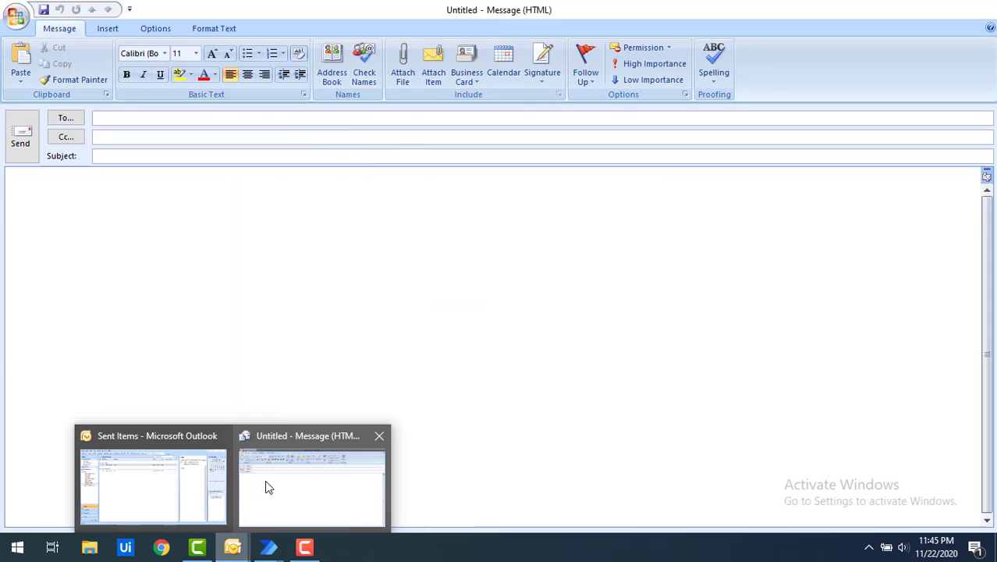
pyautogui.click(232, 548)
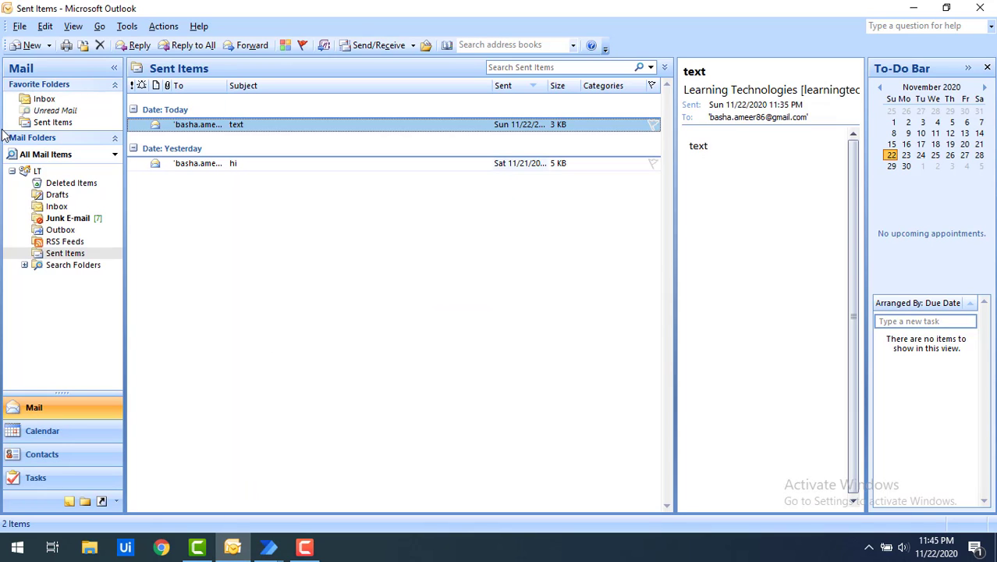
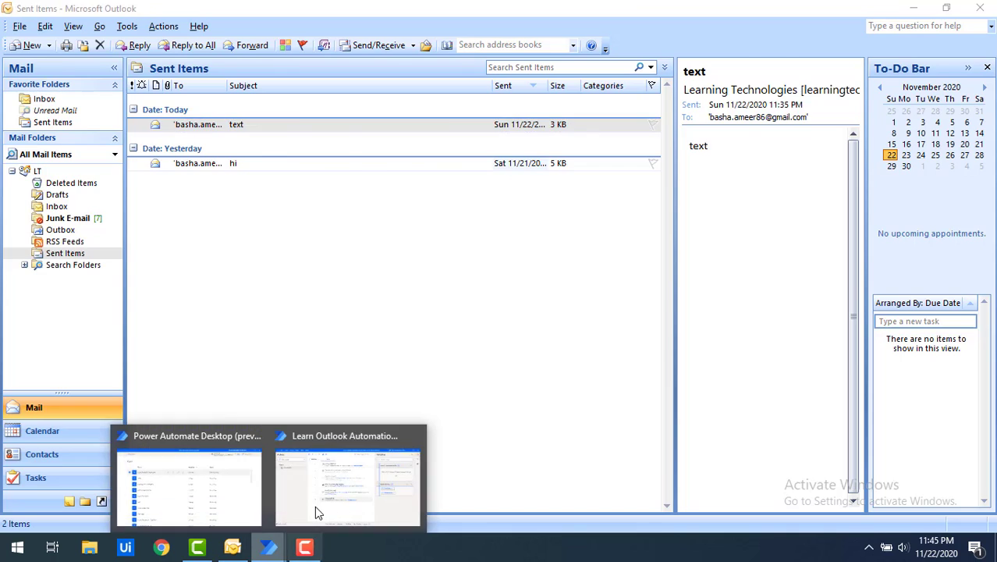
# Run the six-action Outlook flow and acknowledge the 'Email Sent Successfully' message with OK
pyautogui.click(318, 511)
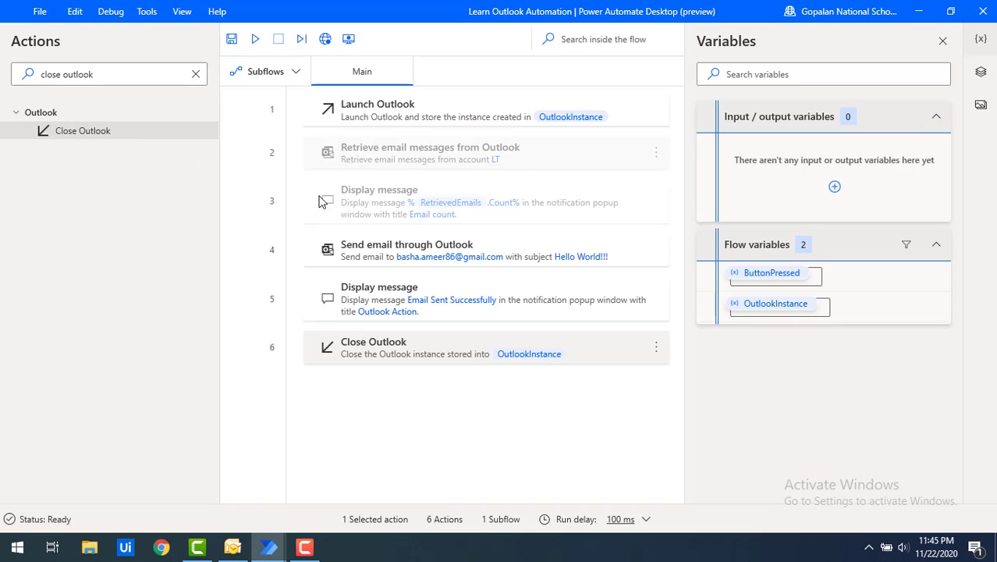
pyautogui.click(257, 38)
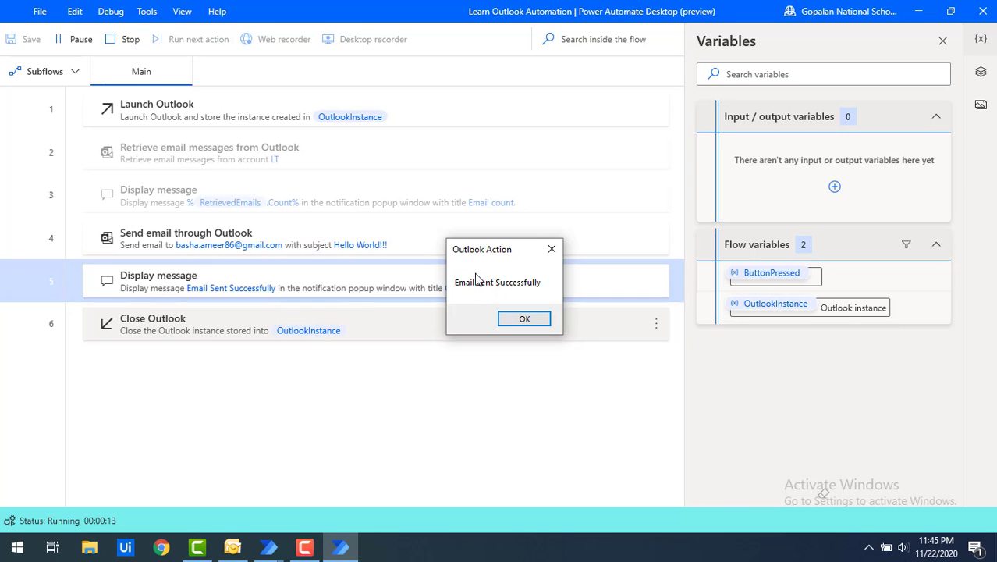
pyautogui.click(525, 320)
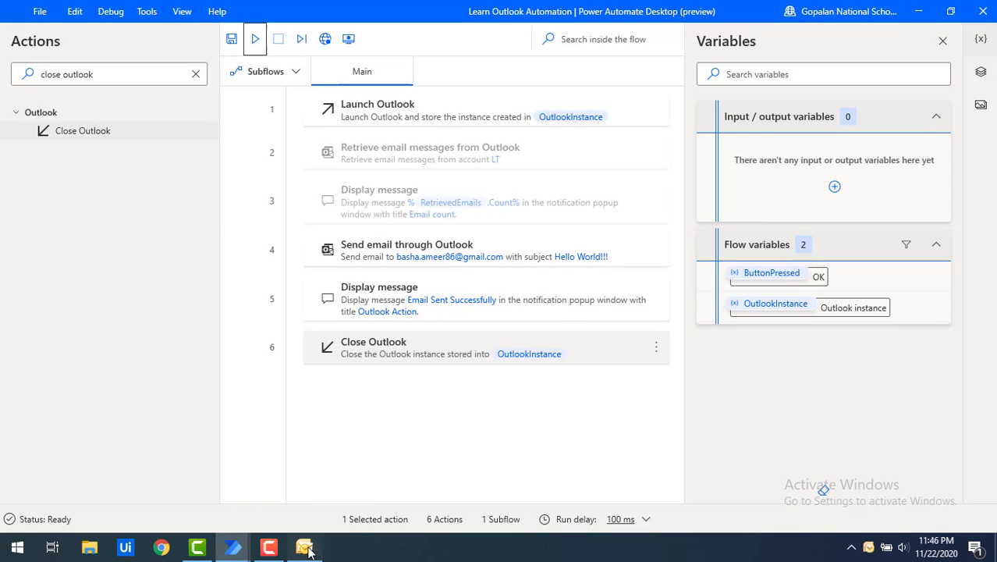
# Verify in Outlook Sent Items that 'Hello World!!!' went out with its 284 KB PDF attachment
pyautogui.click(304, 548)
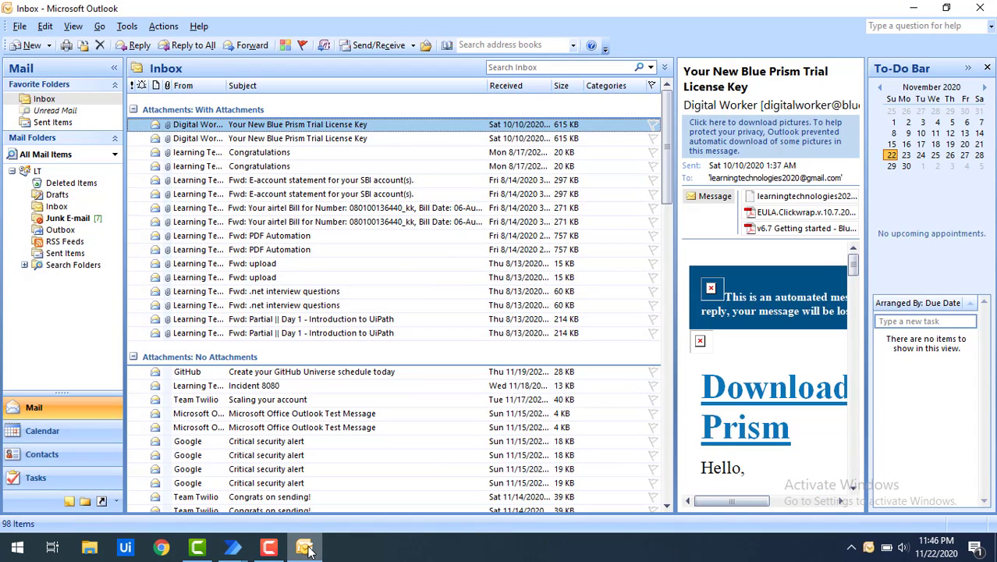
pyautogui.click(57, 254)
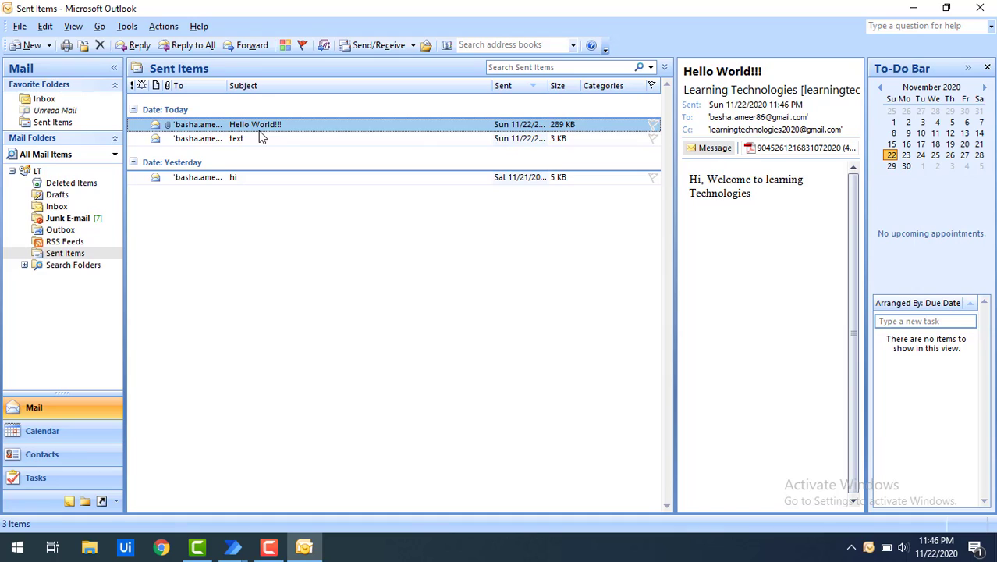
pyautogui.doubleClick(226, 87)
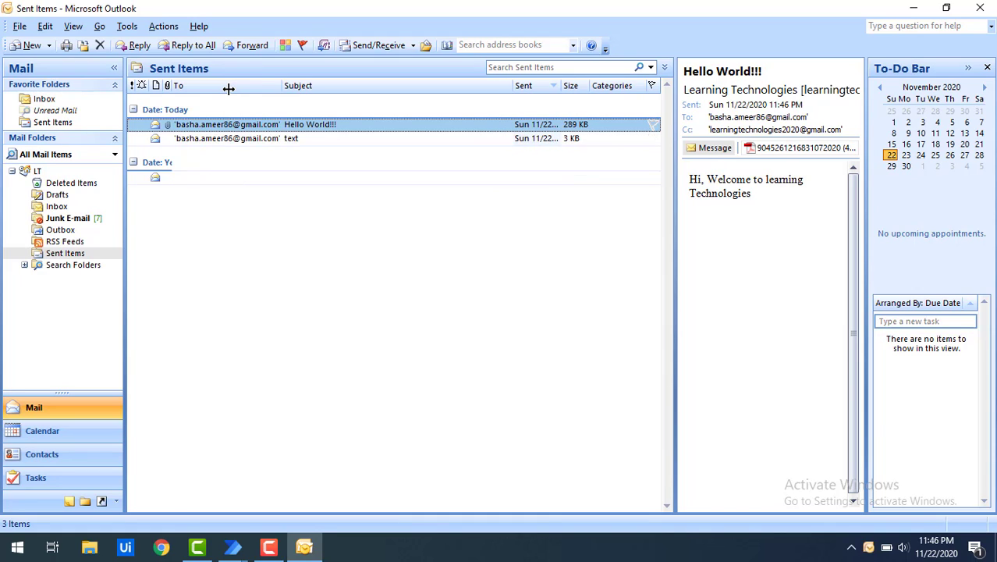
pyautogui.doubleClick(248, 125)
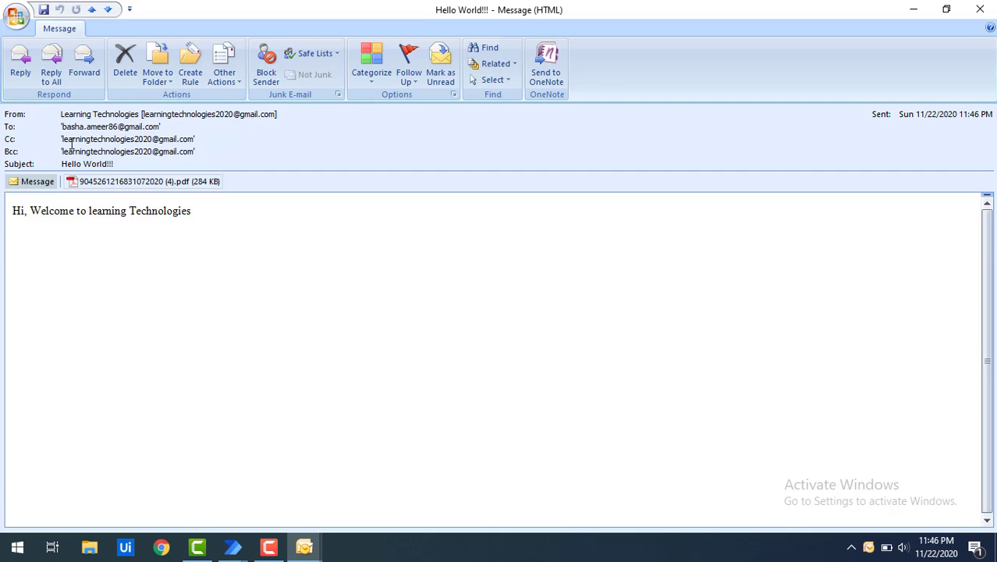
pyautogui.click(232, 546)
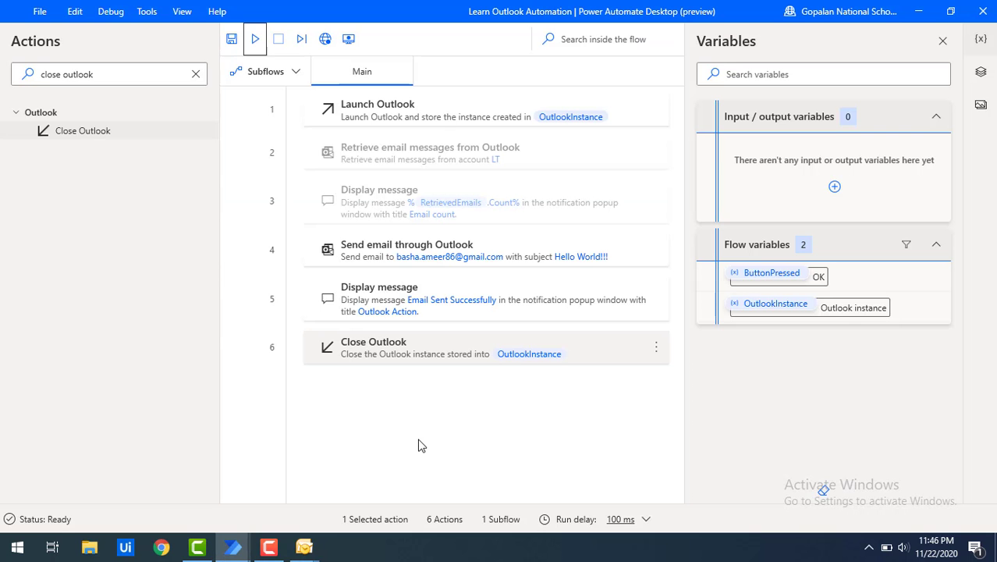